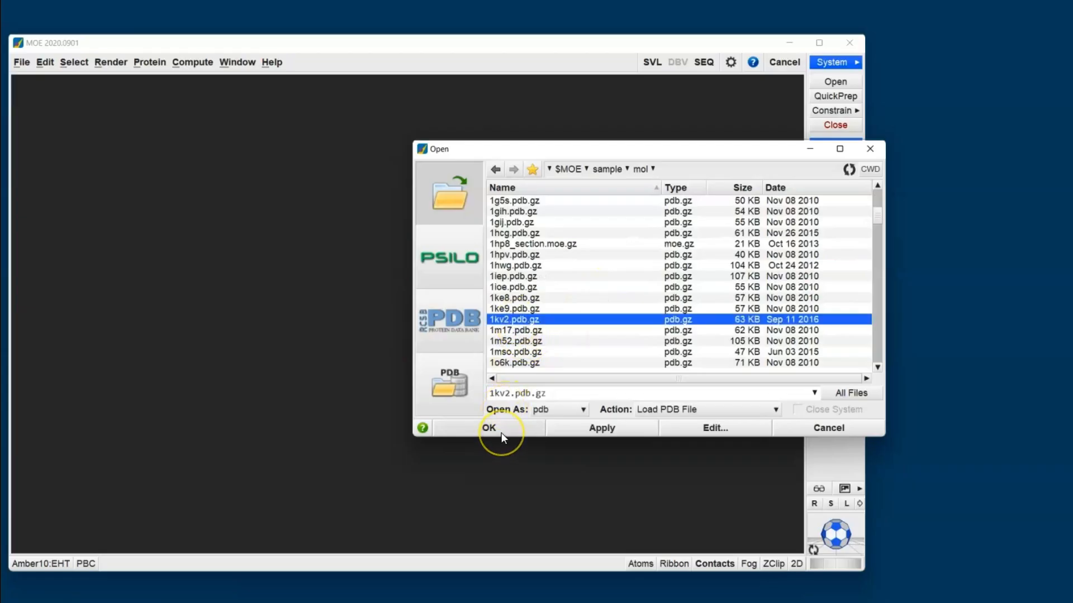
Load the protein structure file 1kv2.pdb.gz with the default PDB loading options
left_click(501, 433)
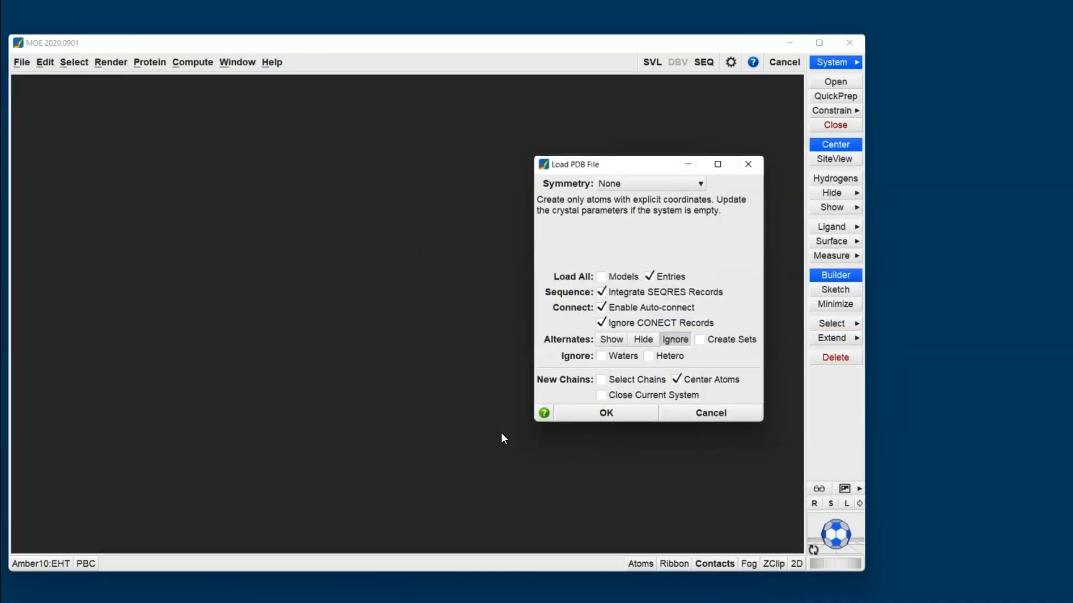
left_click(608, 414)
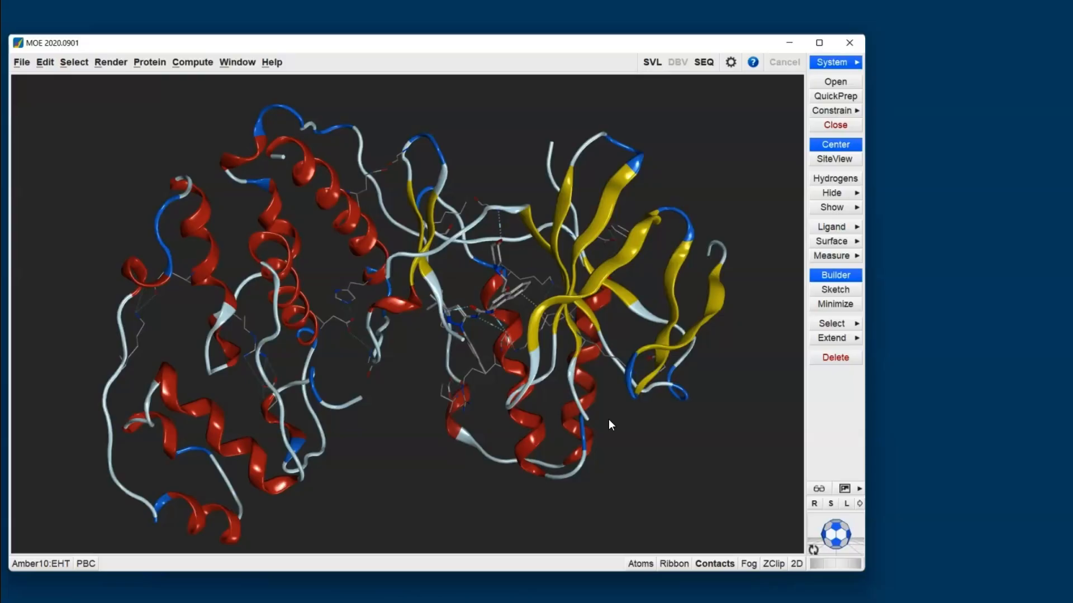
Prepare the loaded protein–ligand structure by running QuickPrep with its default settings
left_click(846, 99)
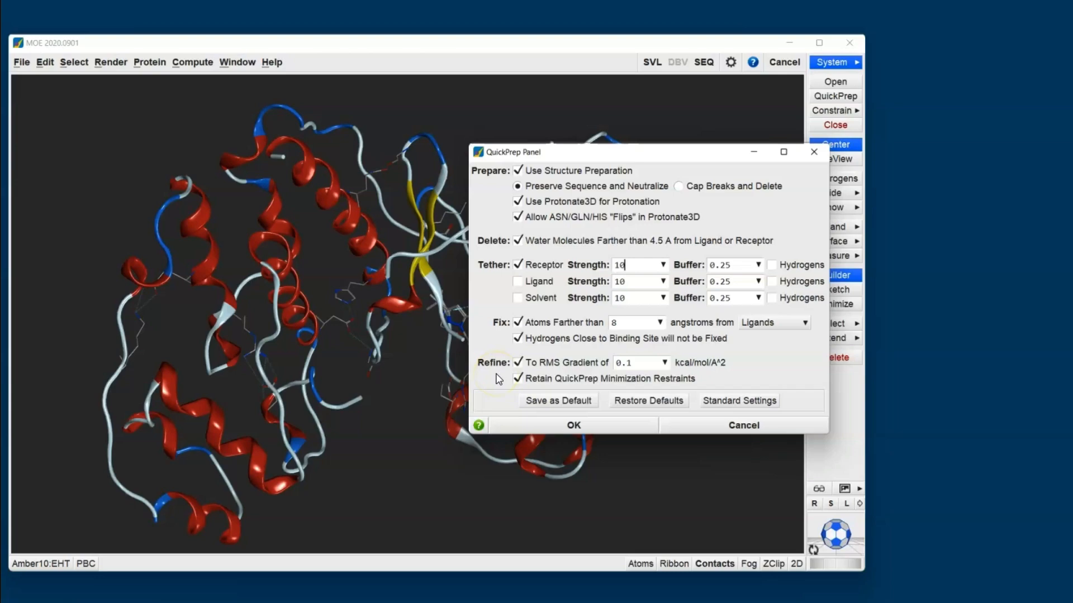
left_click(554, 425)
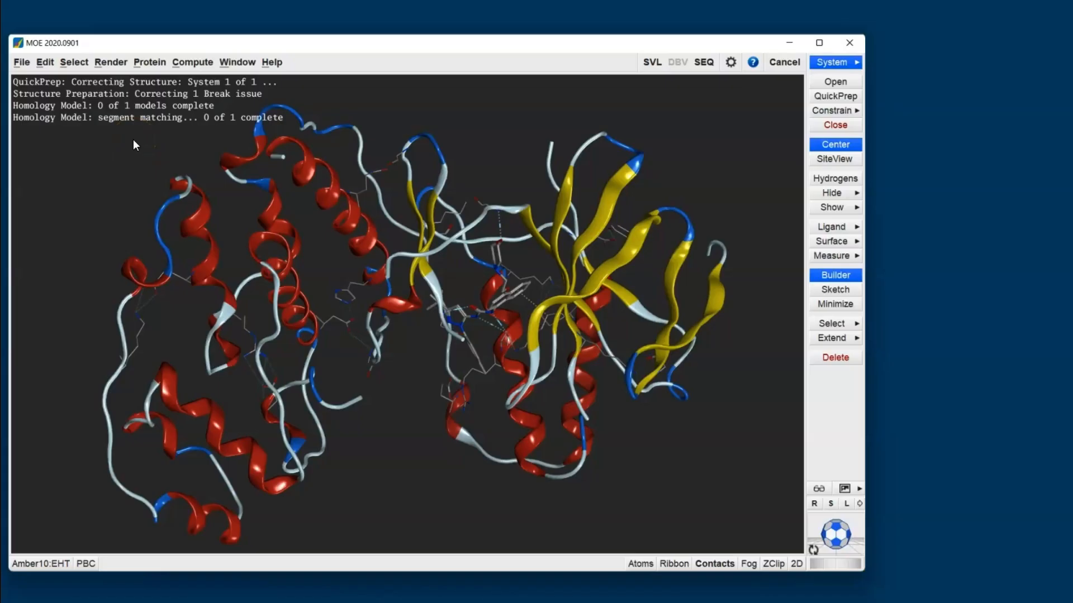
left_click(841, 97)
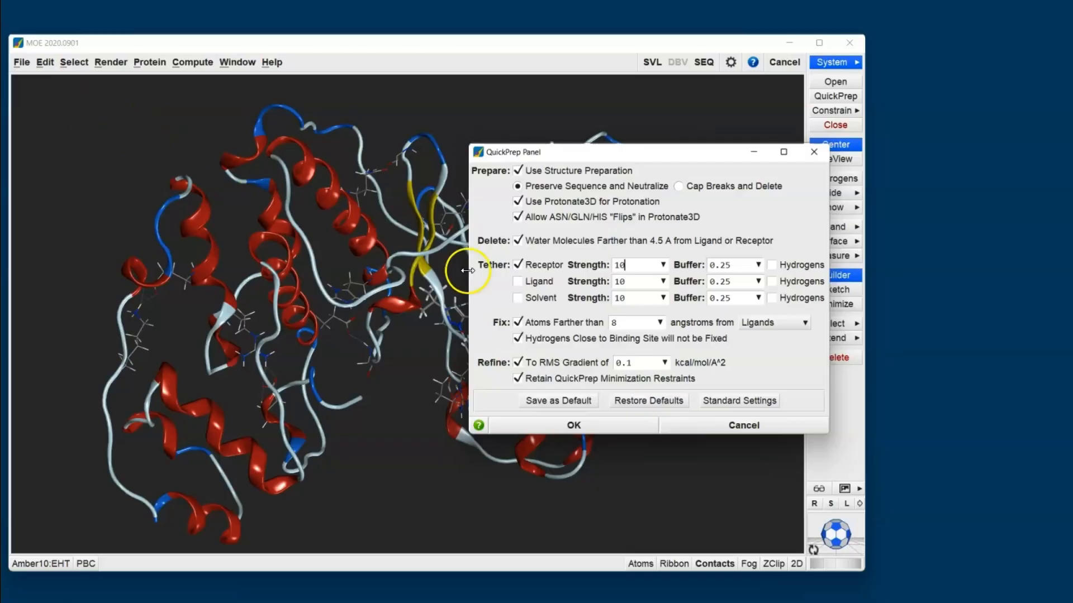
left_click(690, 426)
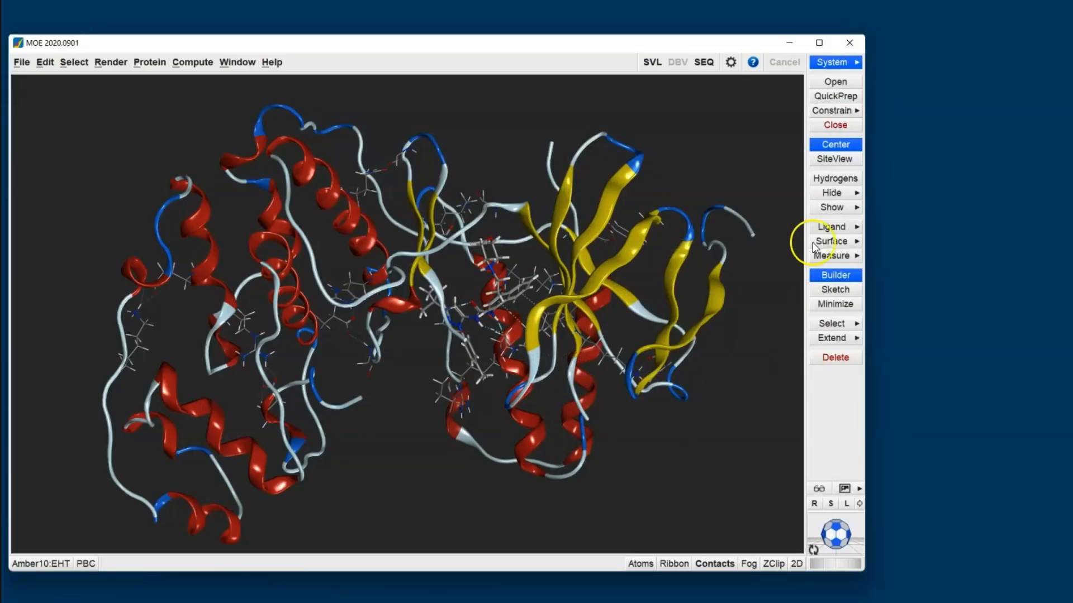
Focus the view on the ligand binding site with SiteView and dock the System Manager in the main window
left_click(830, 161)
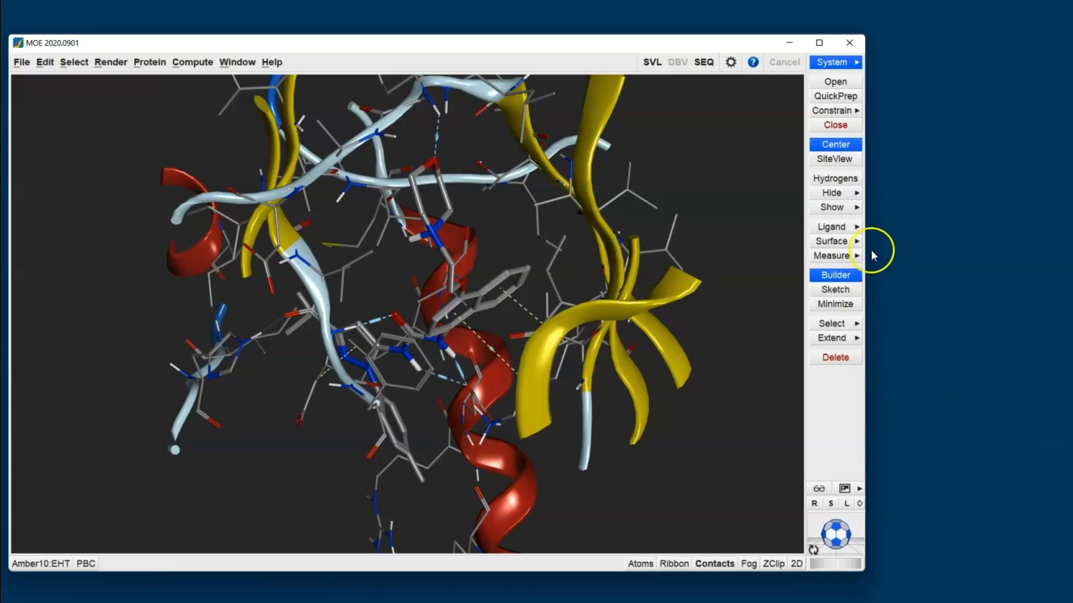
left_click(805, 78)
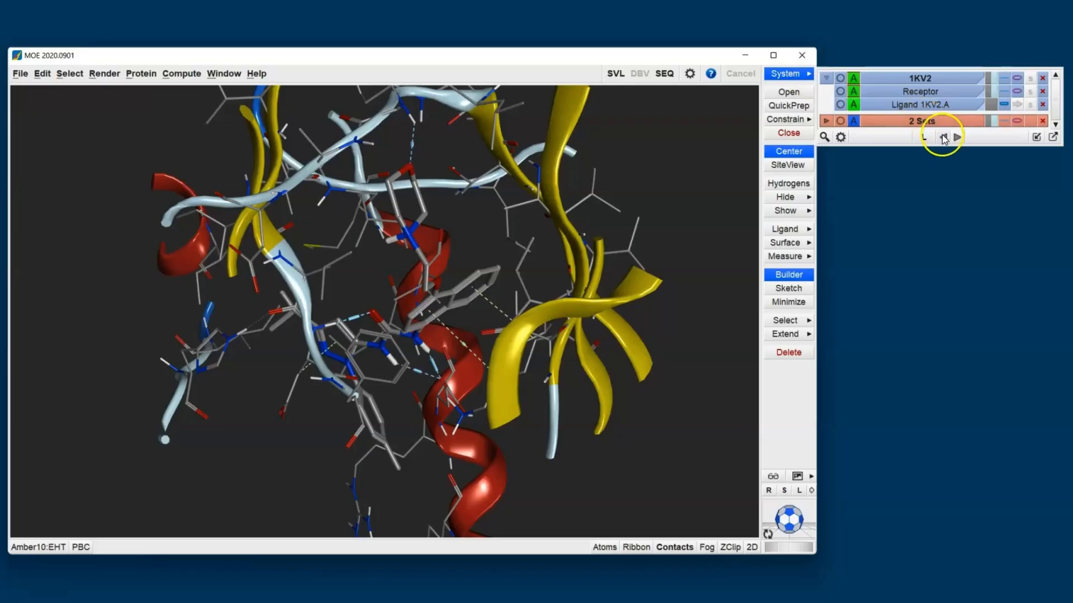
left_click(1037, 138)
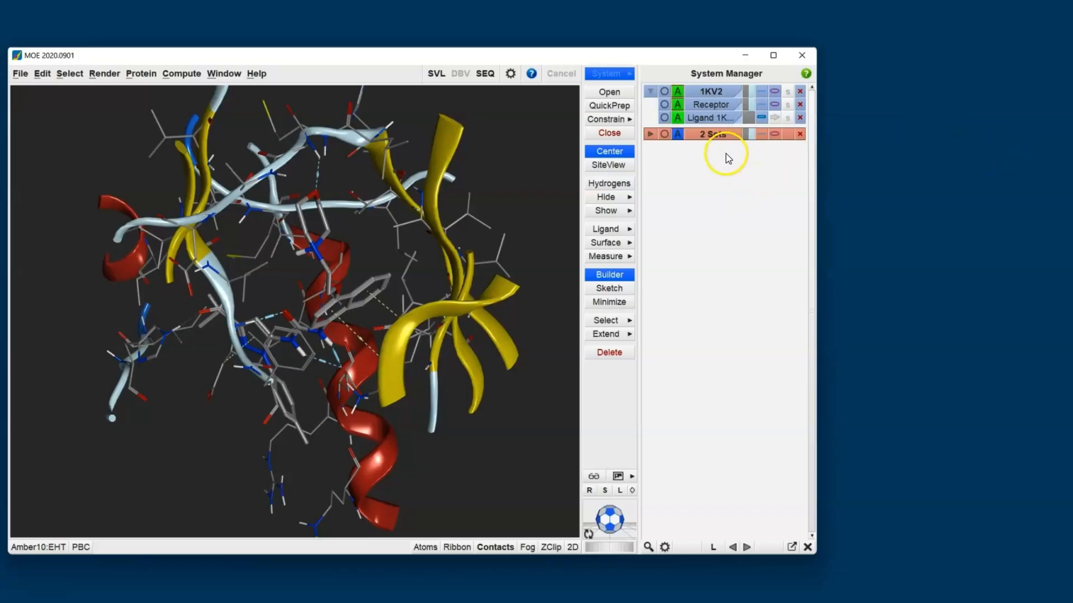
left_click(713, 107)
left_click(713, 108)
left_click(665, 119)
left_click(665, 119)
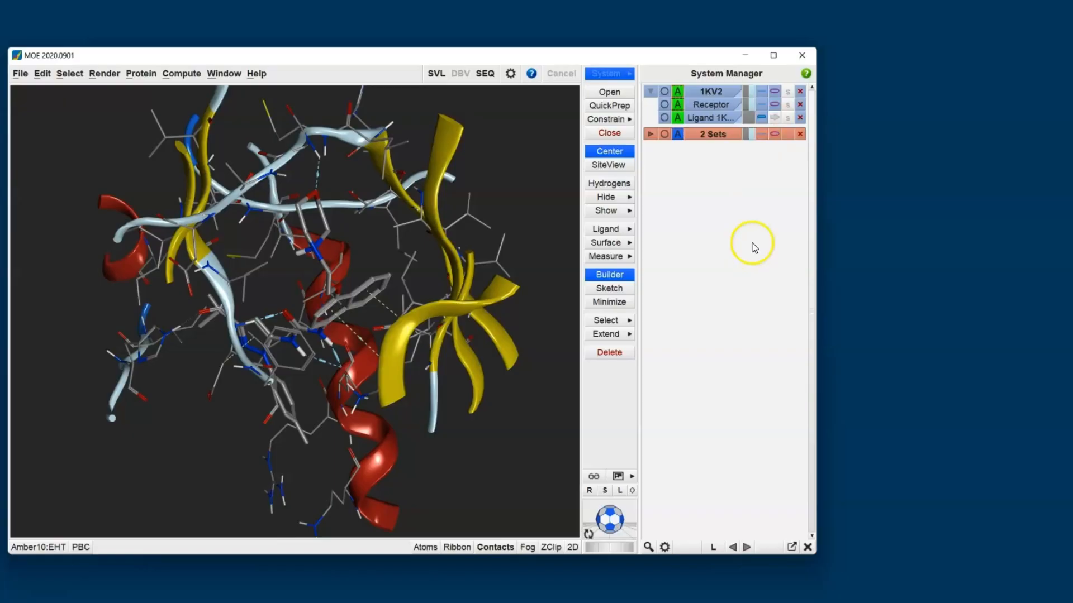
Hide the receptor's ribbon and color the ligand's carbon atoms orange
mouse_move(777, 109)
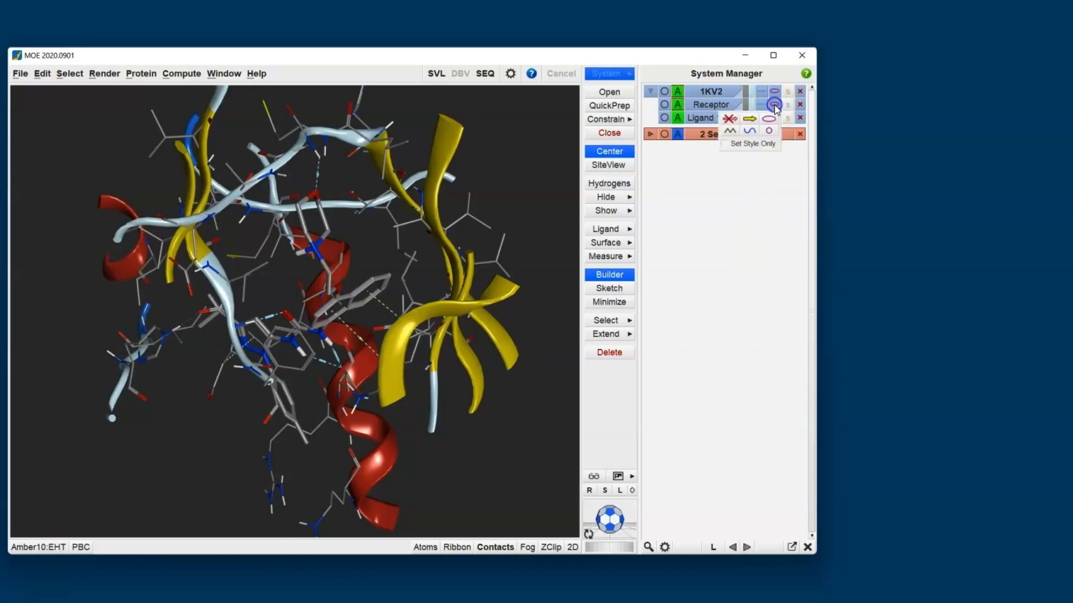
left_click(728, 120)
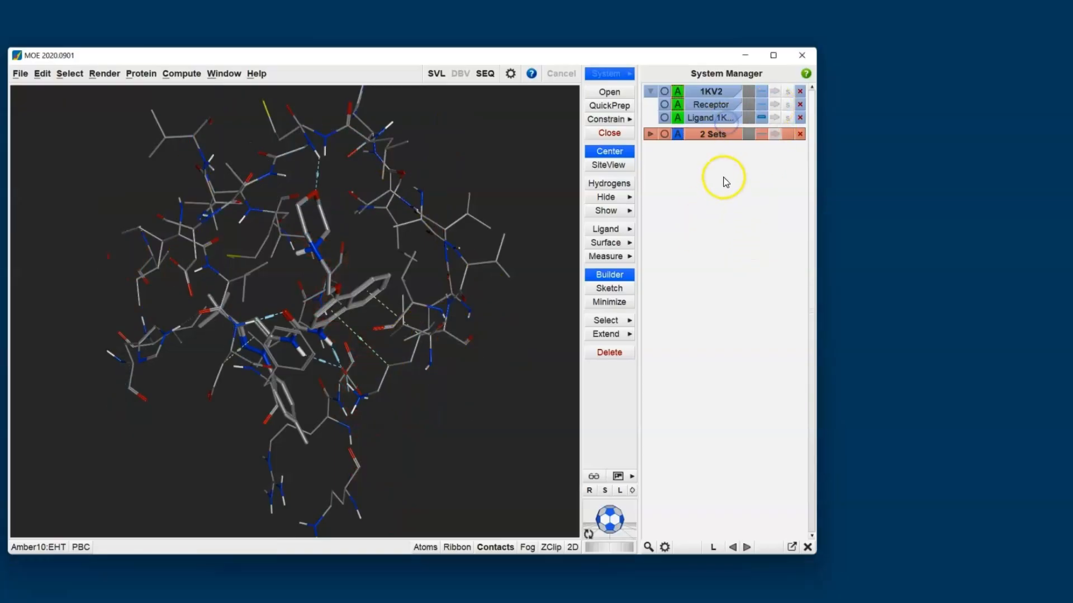
left_click(749, 118)
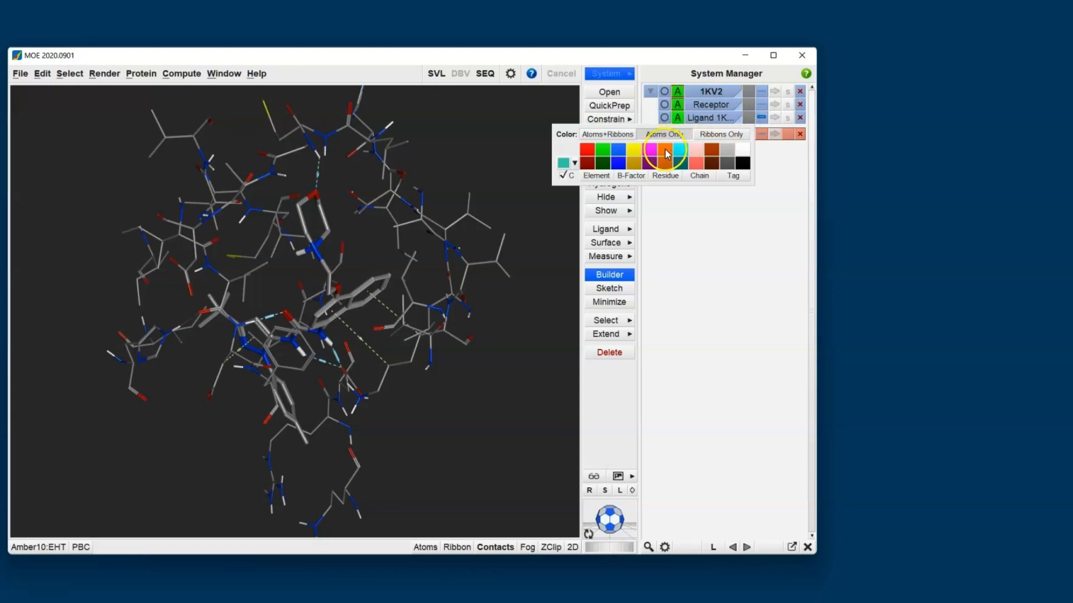
left_click(665, 149)
middle_click_drag(476, 288, 348, 348)
middle_click_drag(457, 192, 339, 235)
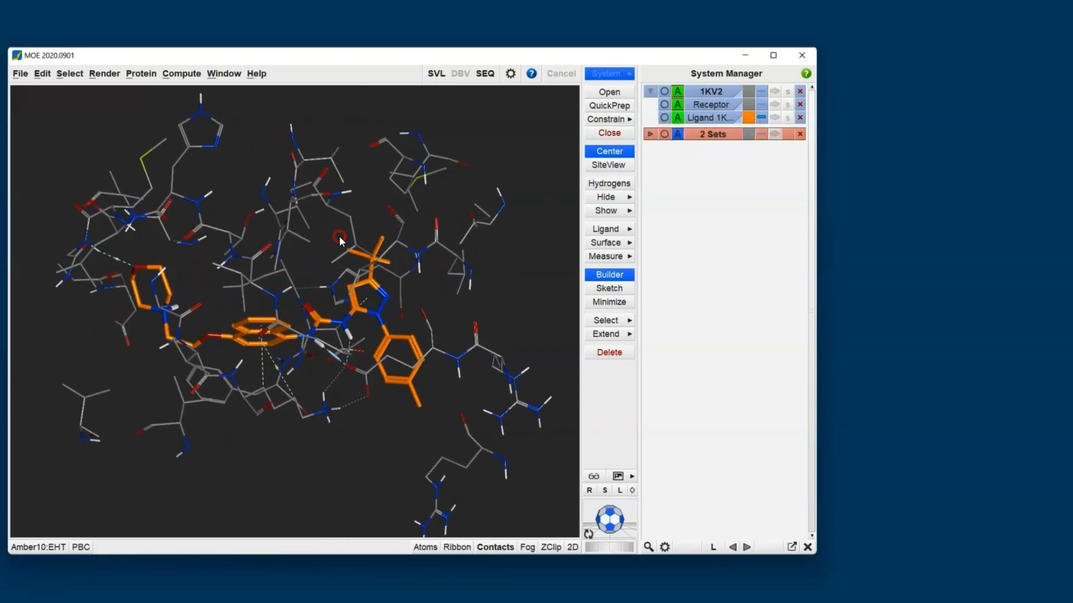
middle_click_drag(395, 450, 384, 146)
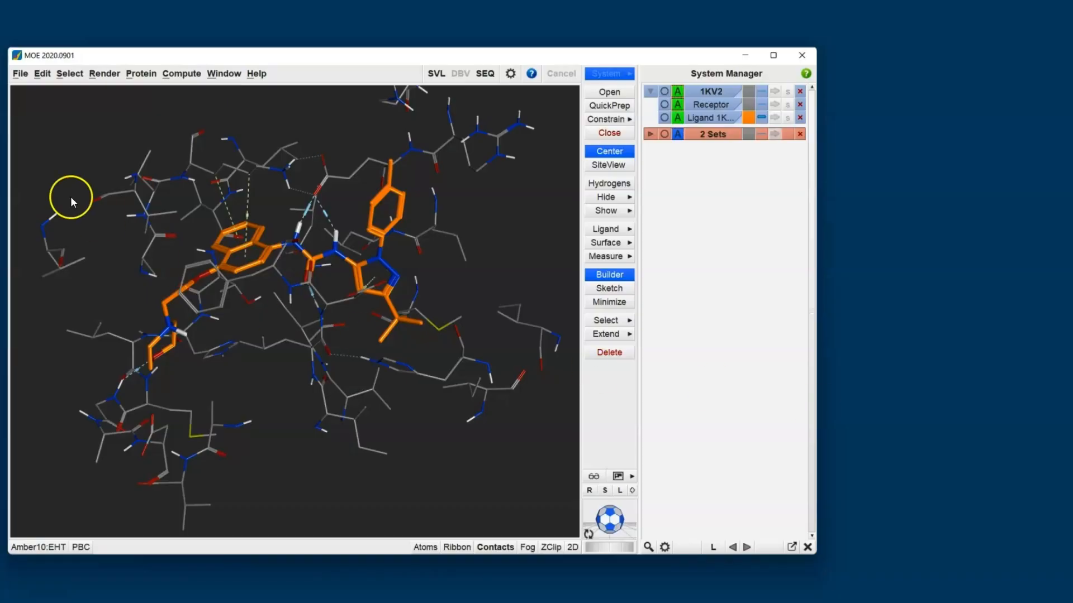
Open the Link Multiple Fragments tool and check which atoms are assigned as ligand and receptor
left_click(174, 74)
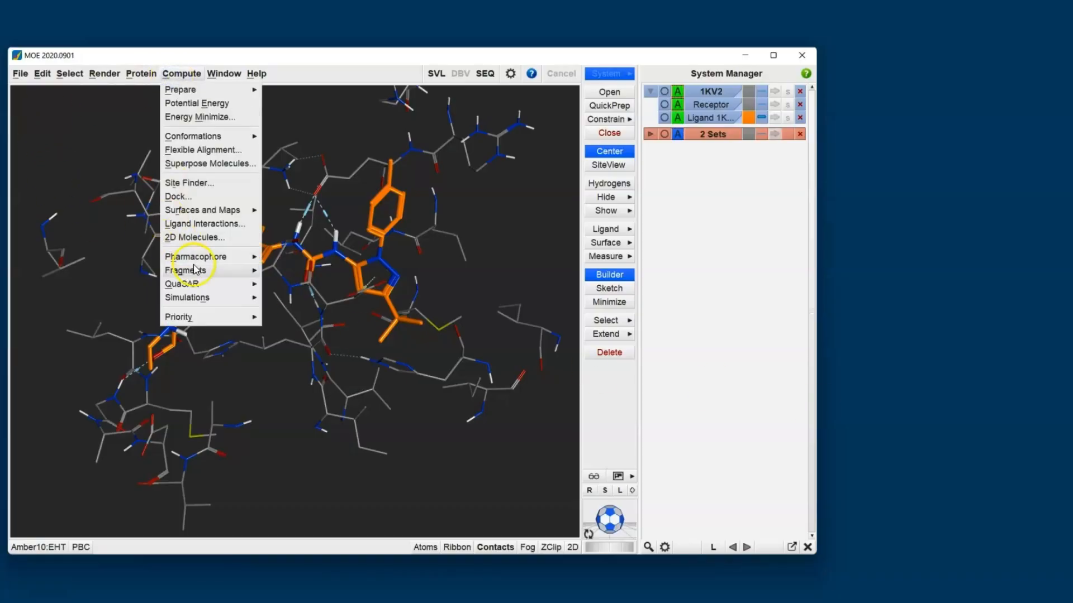
mouse_move(204, 272)
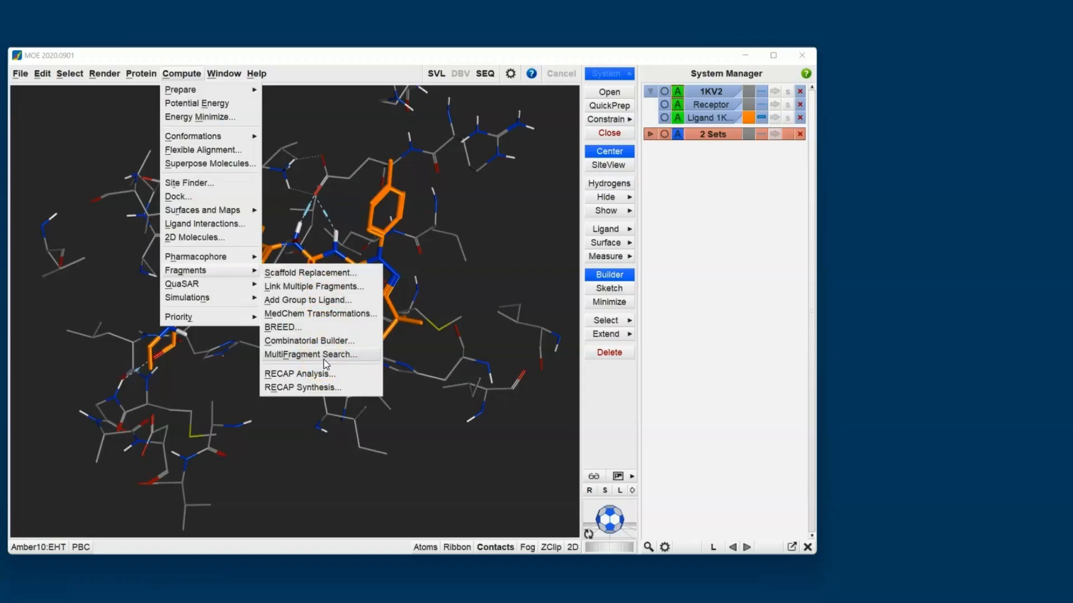
left_click(327, 287)
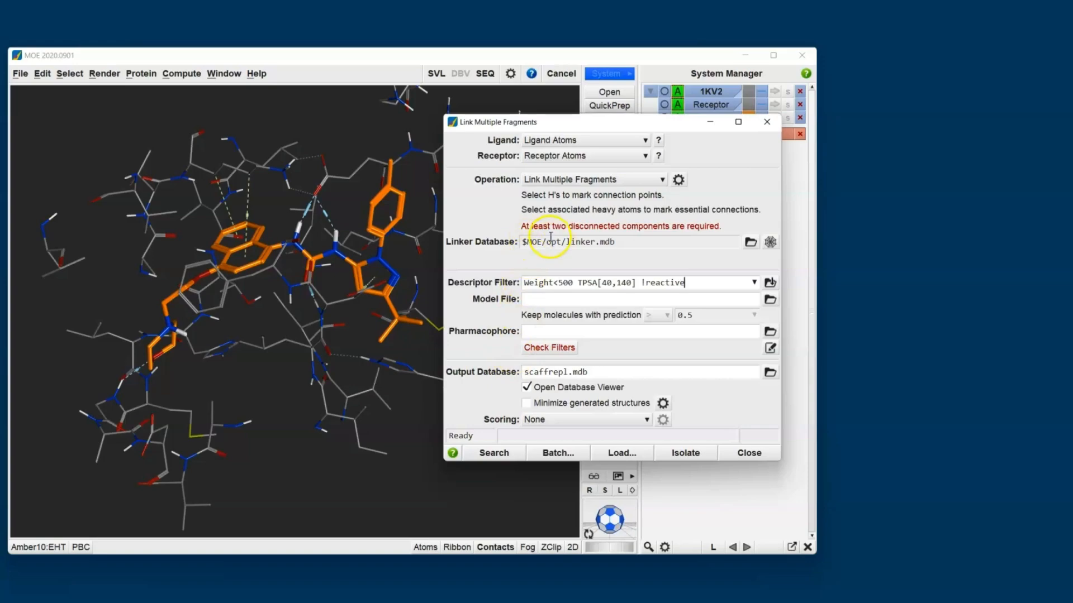
left_click(659, 148)
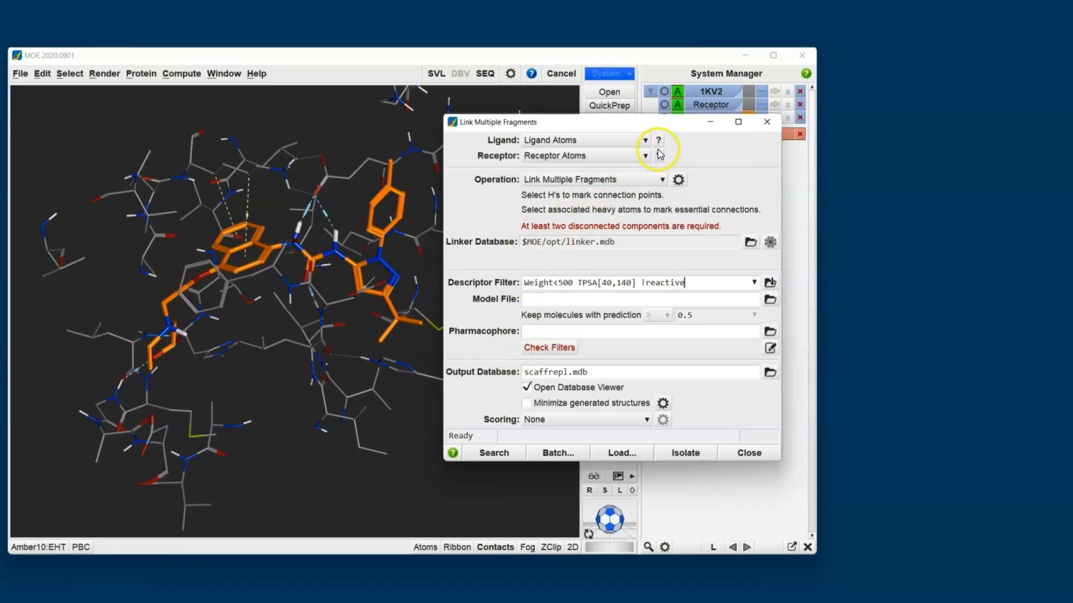
left_click(659, 159)
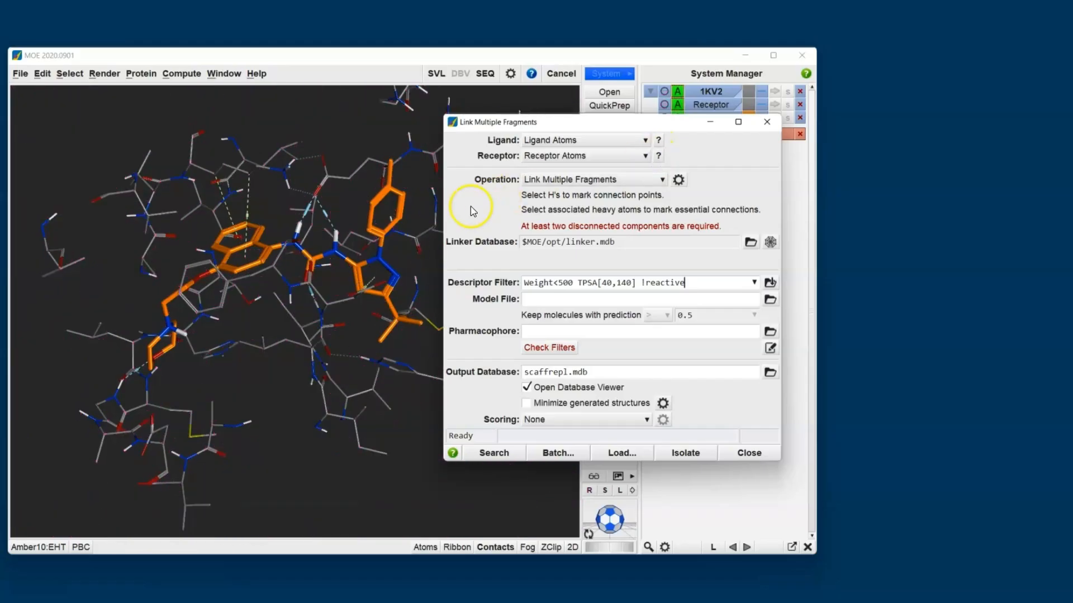
left_click(578, 180)
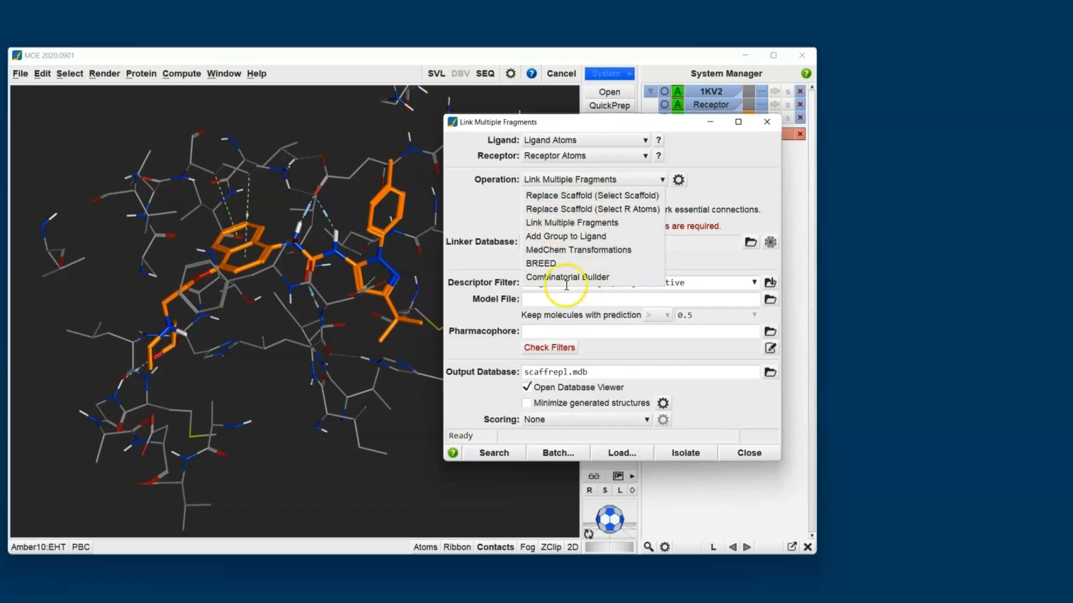
left_click(486, 210)
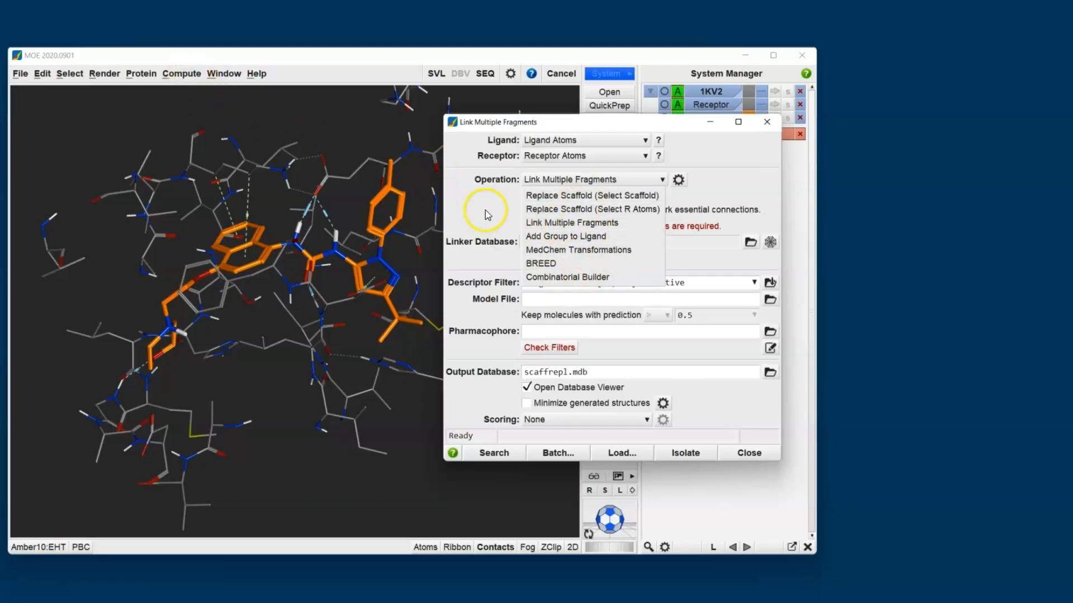
left_click(477, 304)
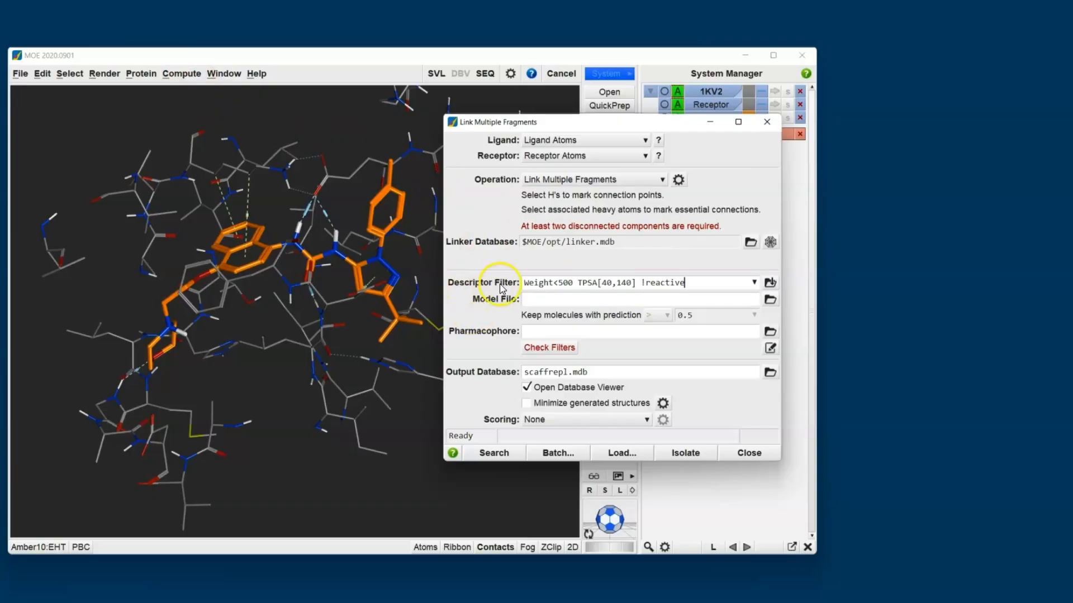
left_click(492, 394)
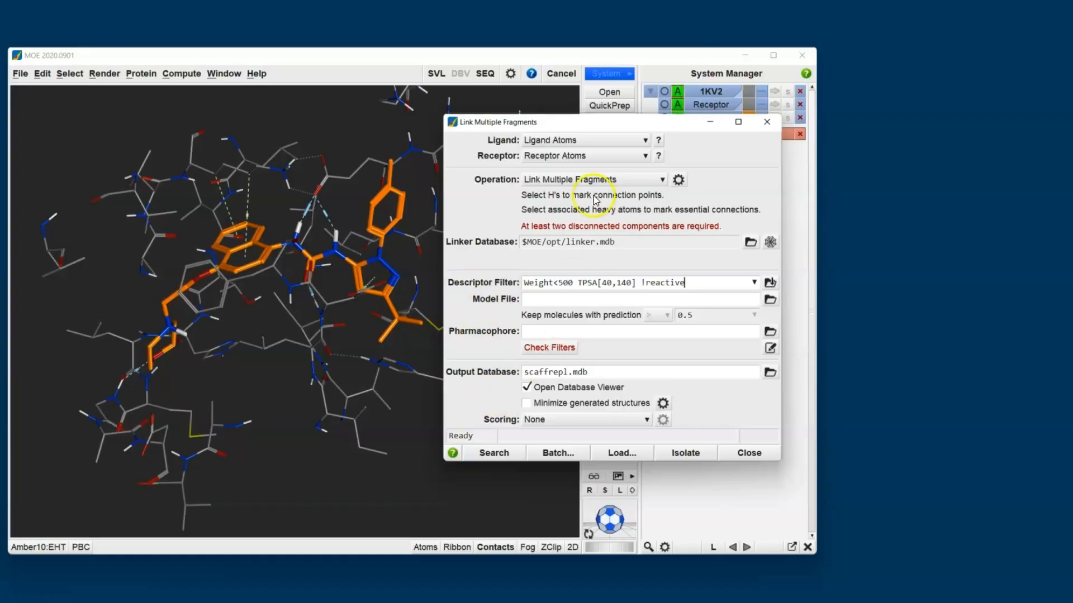
Duplicate the ligand entry in the System Manager and color the copy's carbon atoms cyan
left_click_drag(578, 128, 787, 176)
left_click(558, 224)
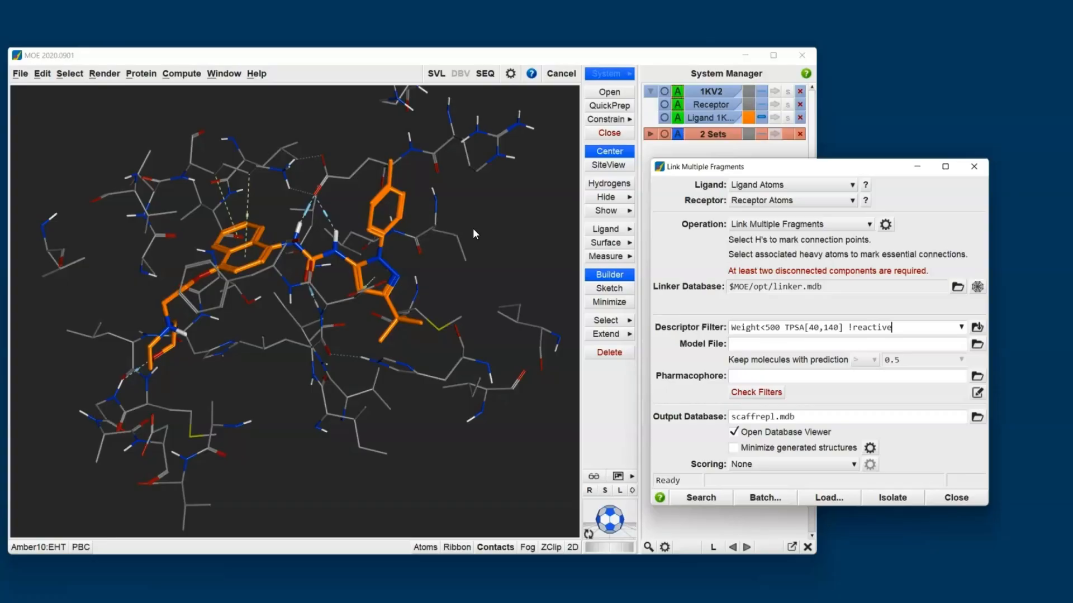
right_click(718, 122)
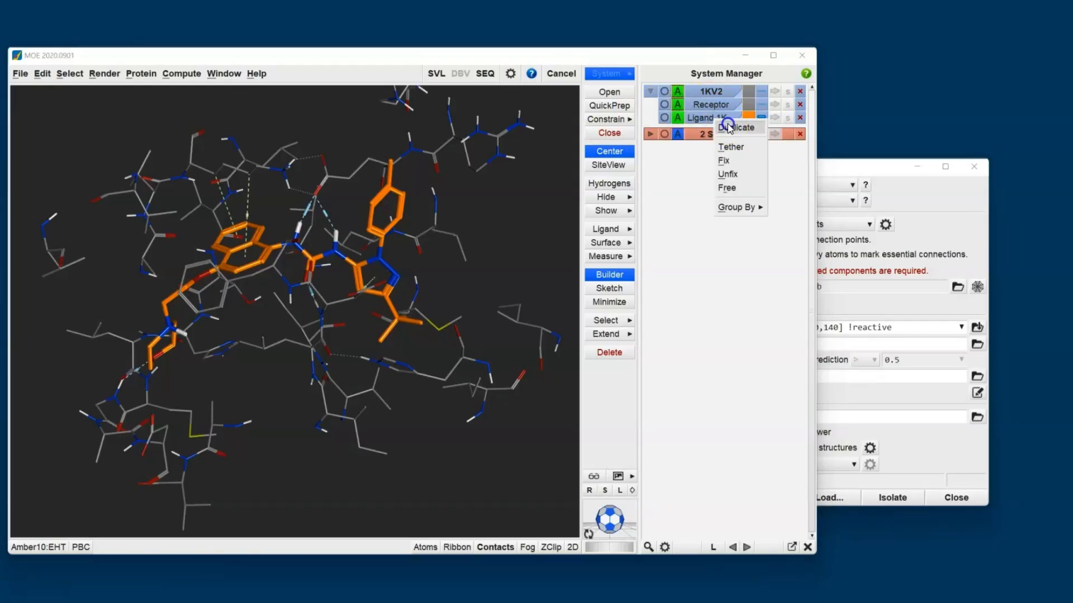
left_click(726, 127)
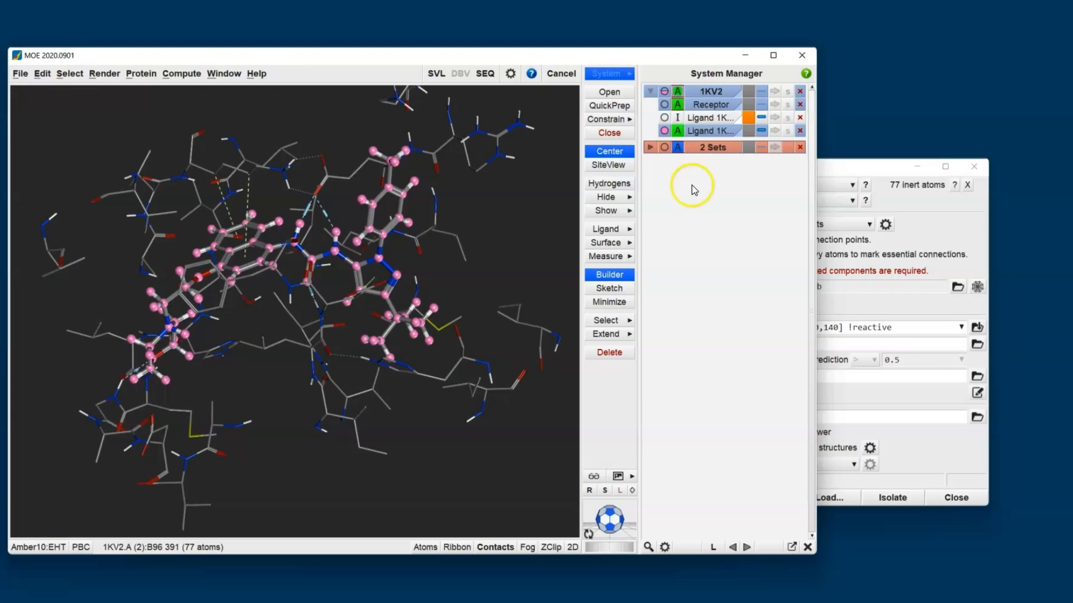
left_click(545, 216)
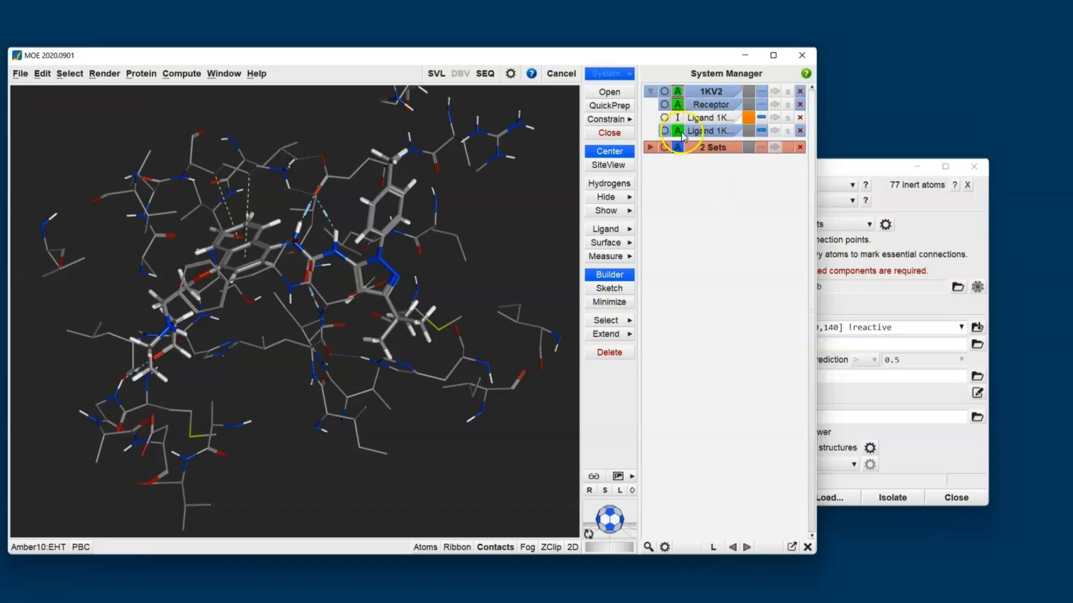
left_click(747, 132)
left_click(678, 167)
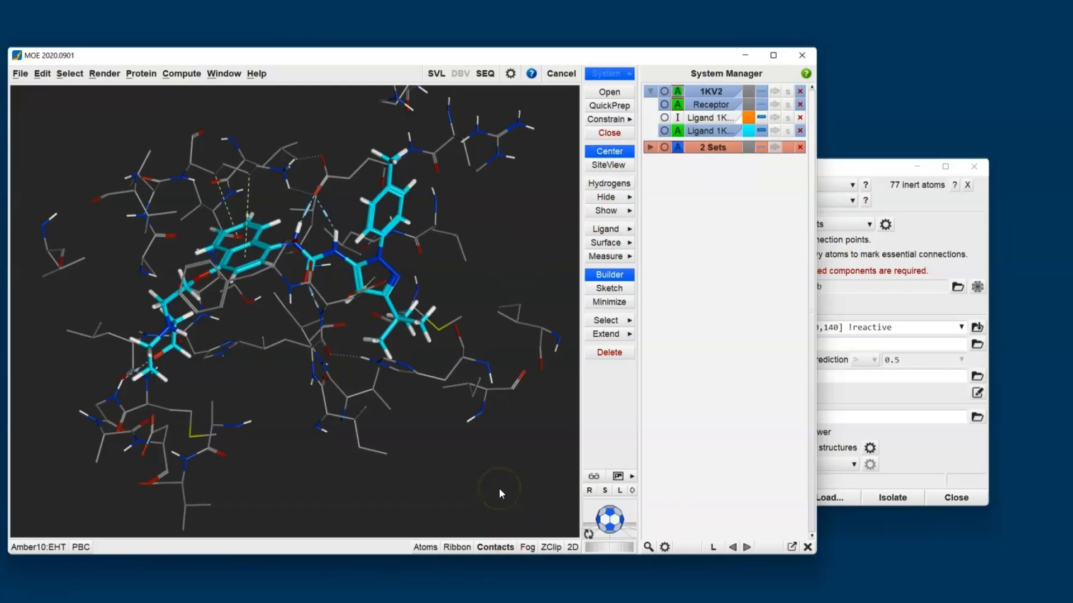
Delete the central naphthalene, urea and ether oxygen atoms of the cyan ligand copy using its 2D depiction, leaving two separate fragments
left_click(572, 547)
left_click_drag(409, 405, 516, 502)
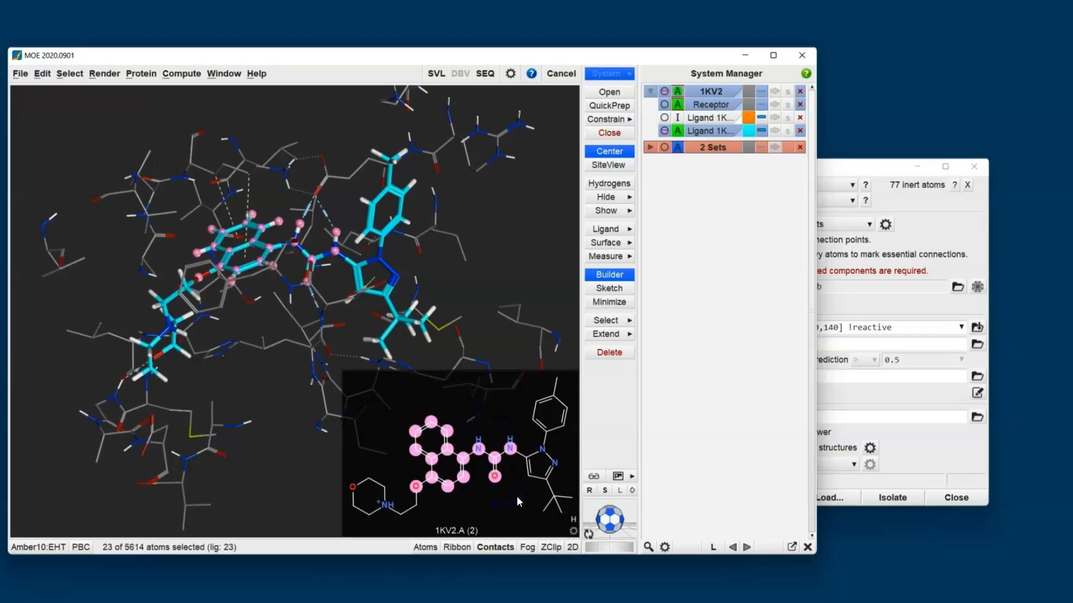
left_click(609, 352)
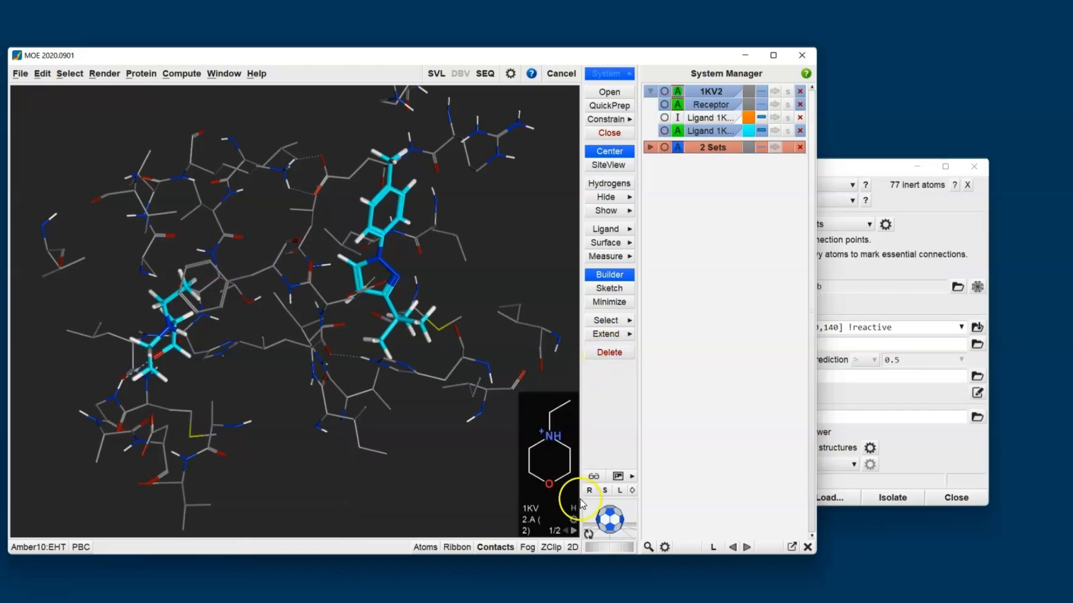
left_click(574, 548)
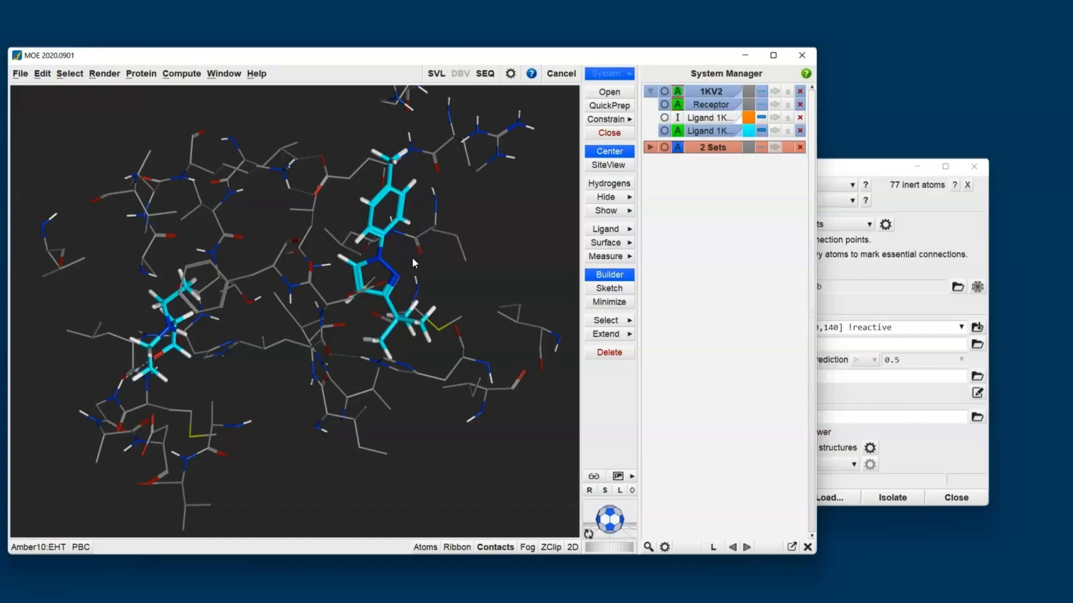
Display the ligand R-vectors on the two remaining ligand fragments
left_click(625, 229)
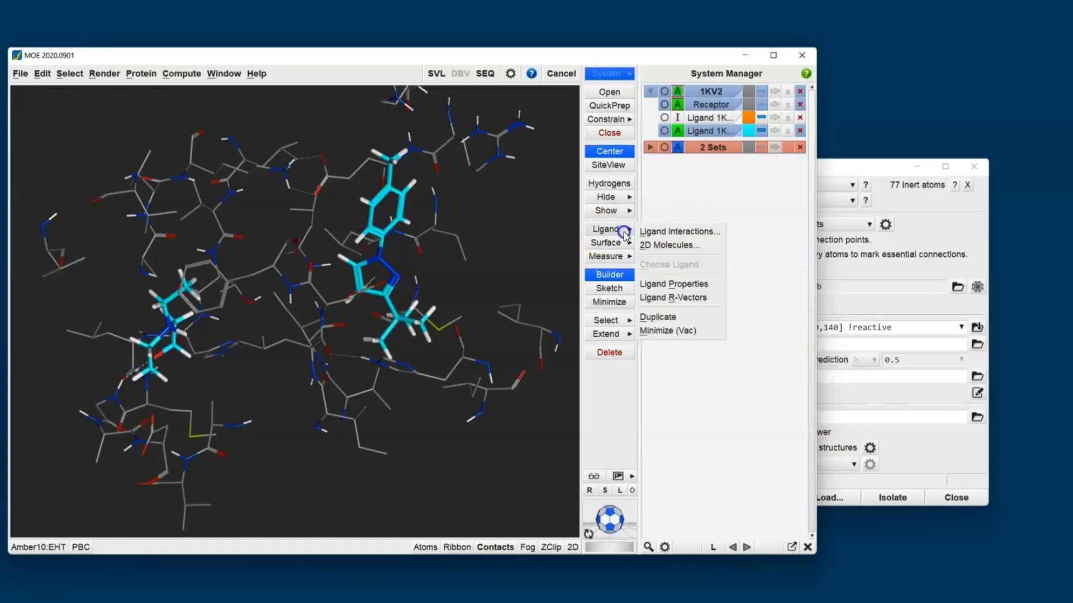
left_click(674, 298)
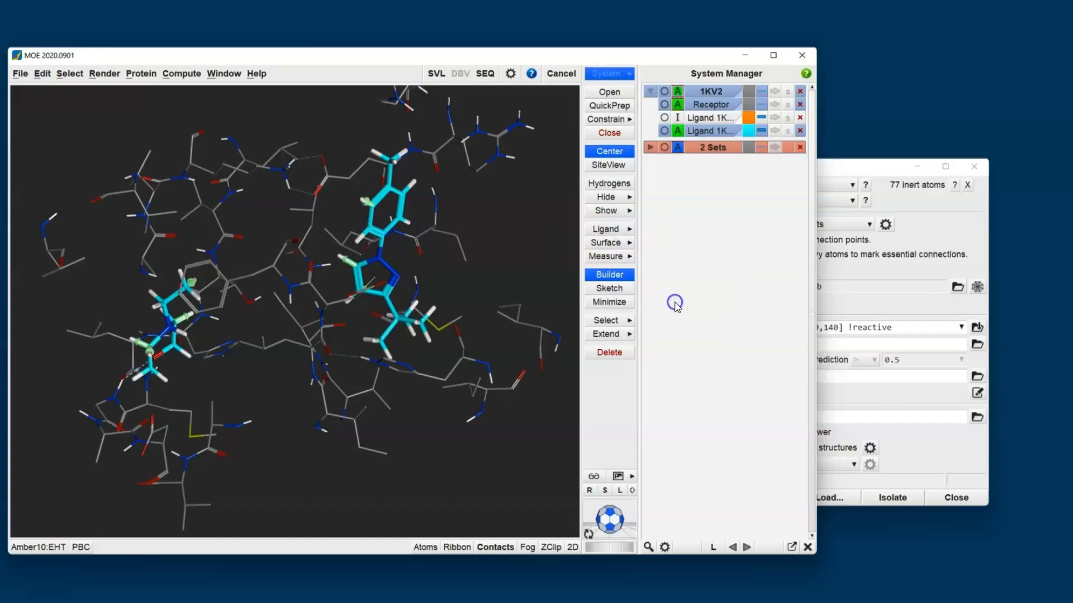
scroll(342, 259, "up", 3)
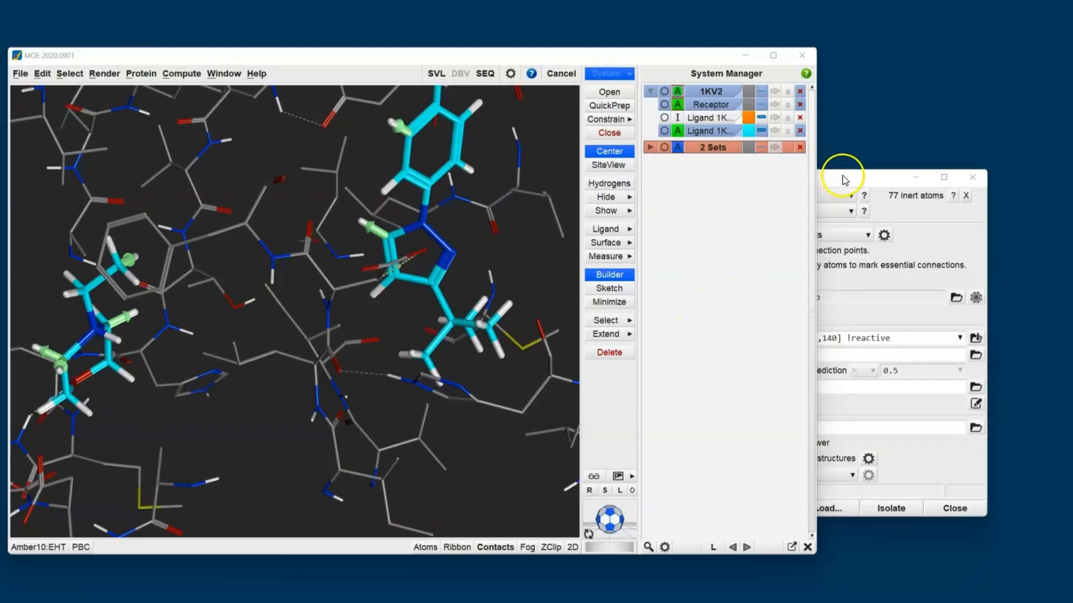
Select one hydrogen on the pyrazole ring and one on the morpholine fragment as connection points, and hide the ligand R-vectors
left_click(848, 177)
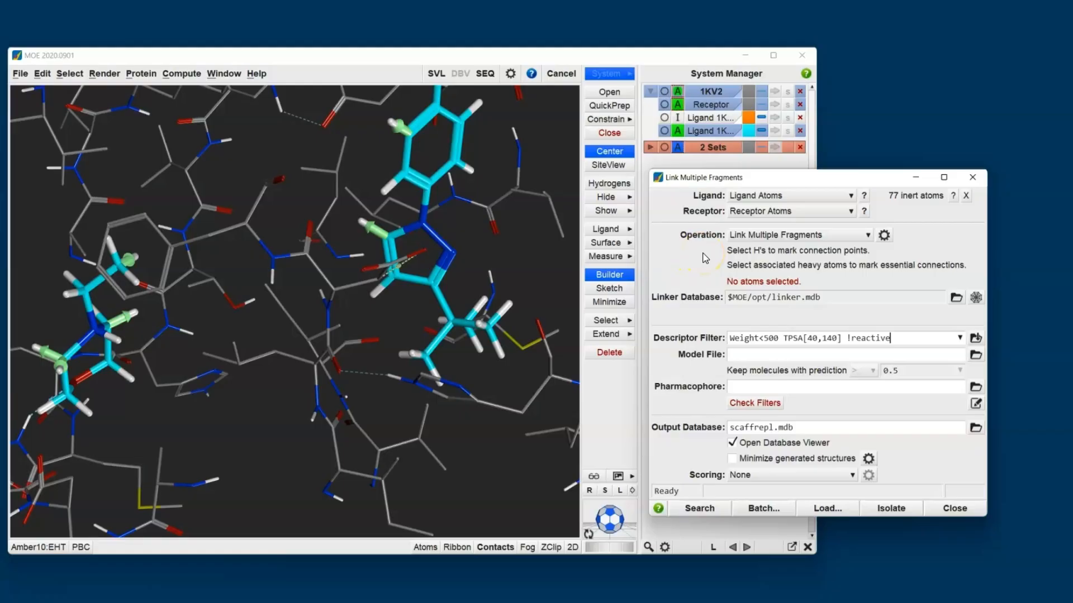
left_click(364, 221)
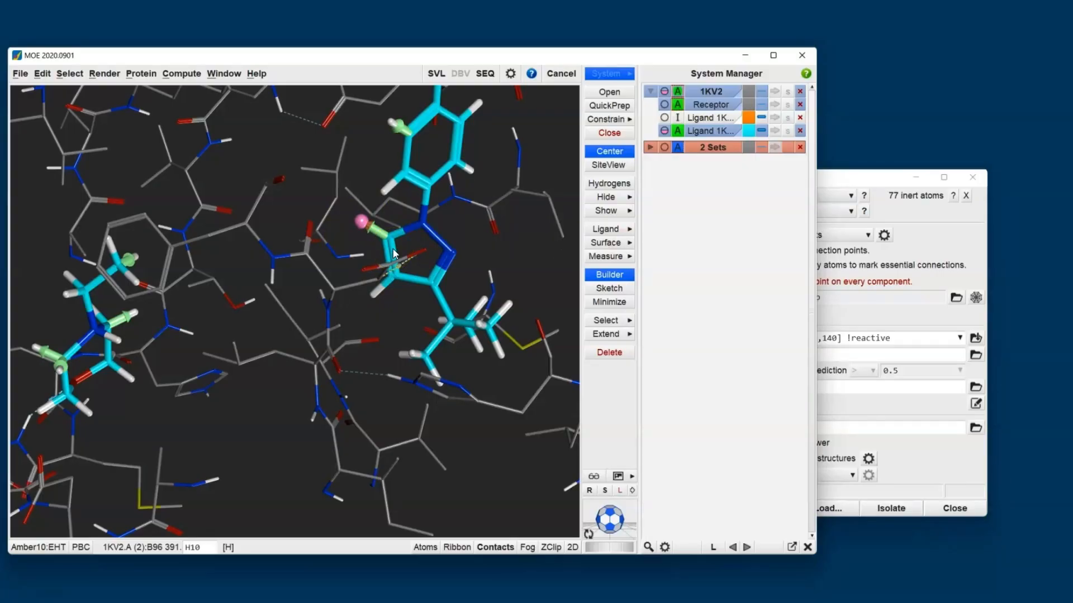
left_click(133, 315)
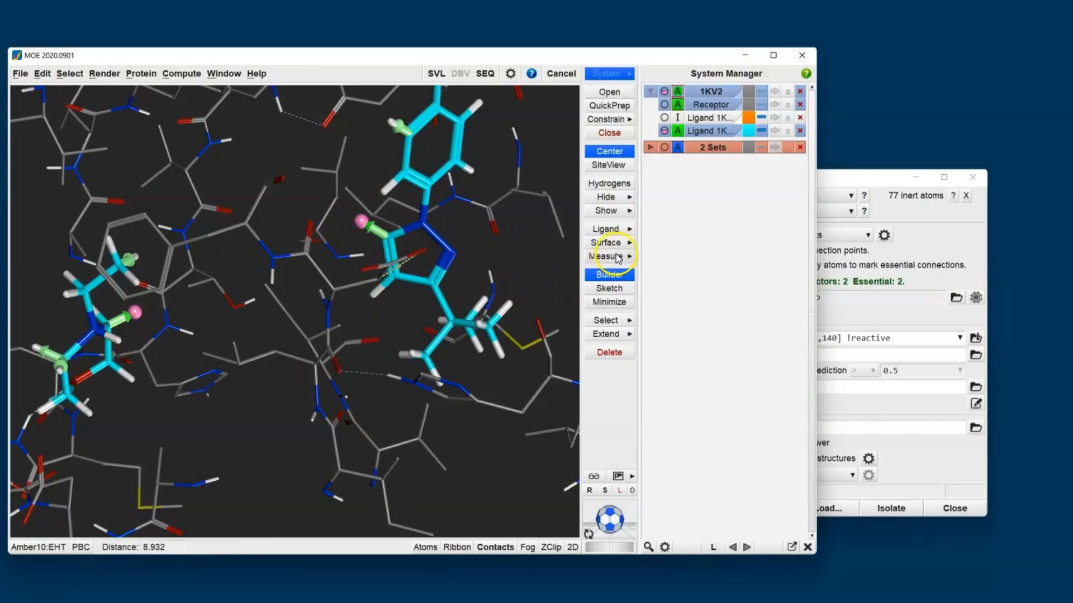
left_click(620, 230)
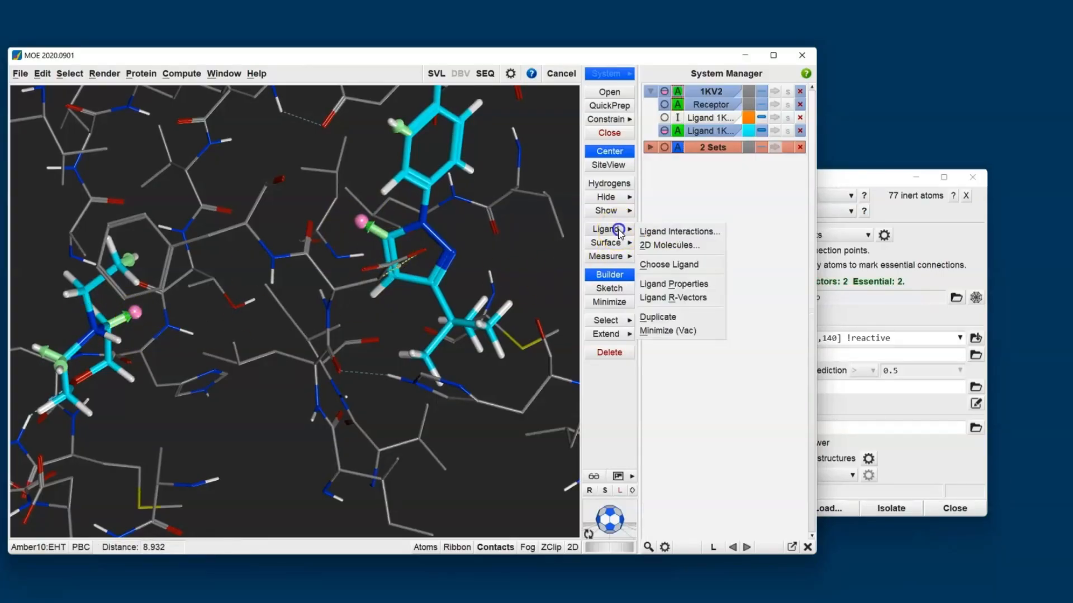
left_click(678, 296)
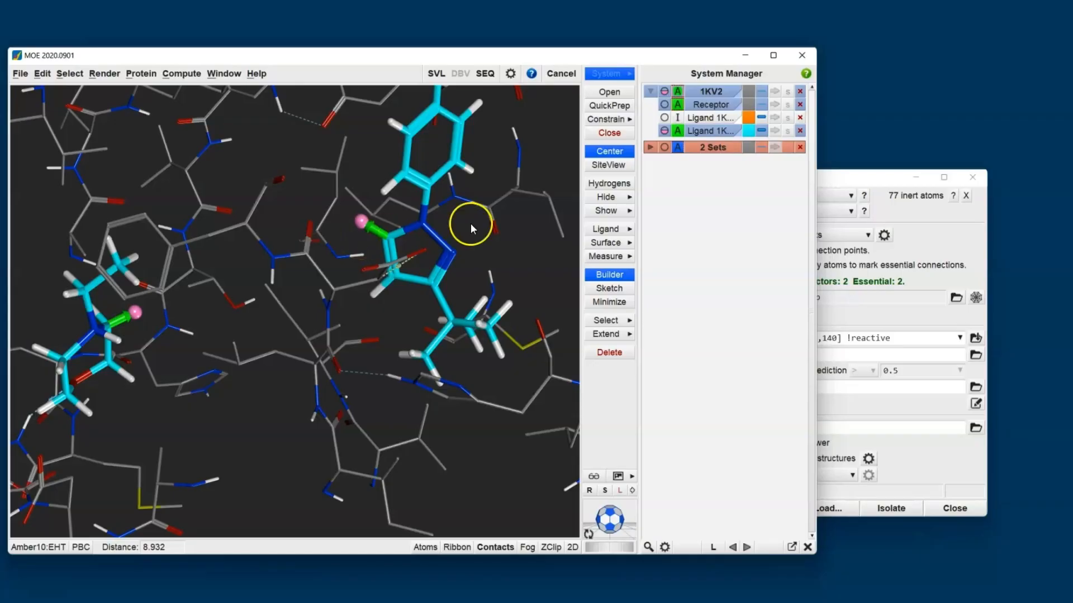
Add a second hydrogen on the morpholine fragment to the selection as an alternative connection point
left_click(841, 187)
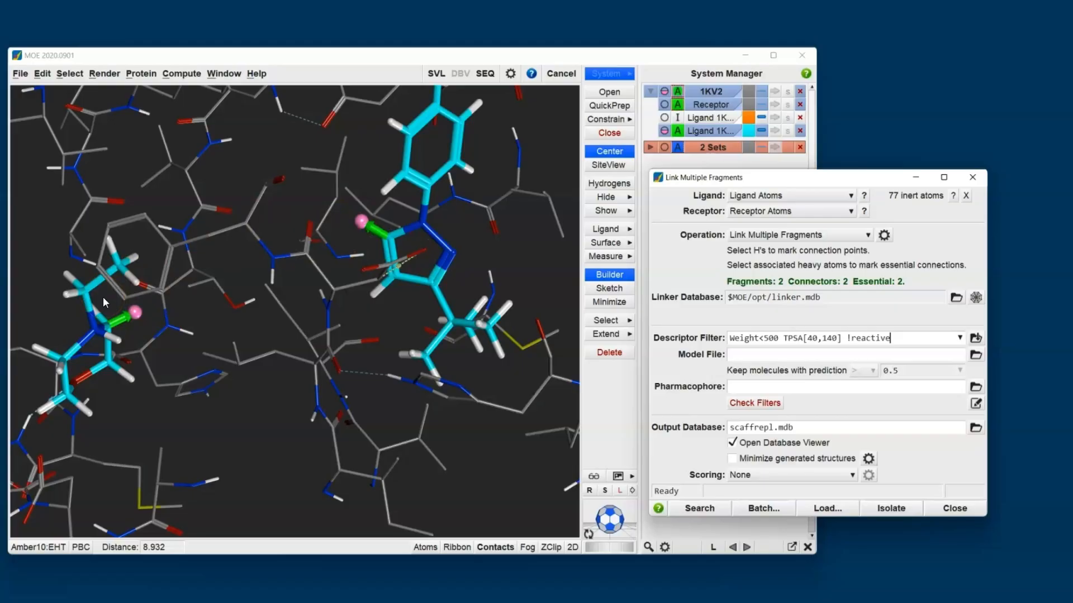
left_click(136, 257, "shift")
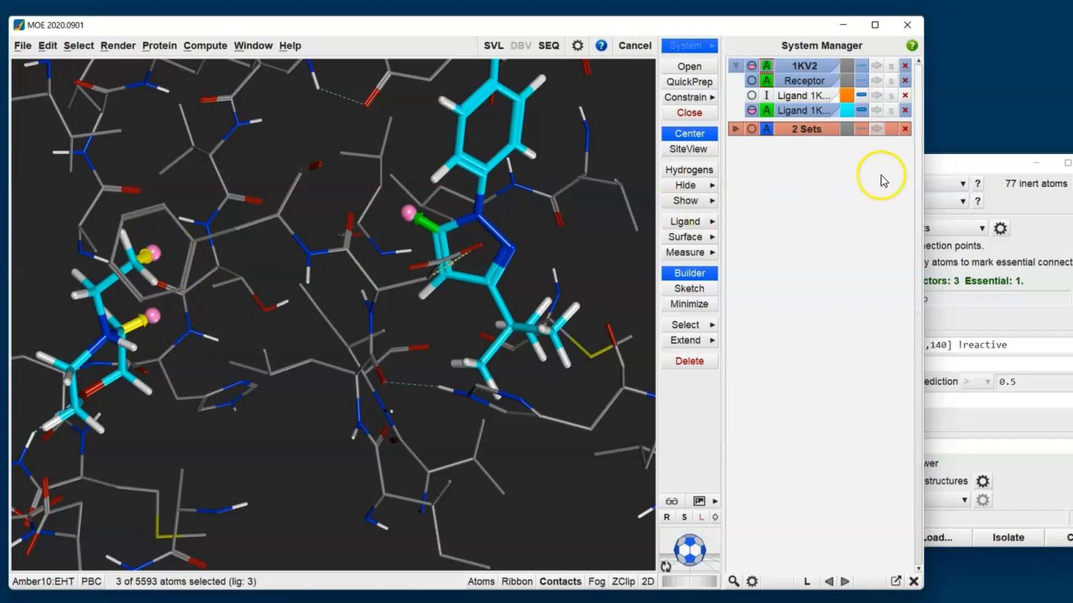
left_click(940, 168)
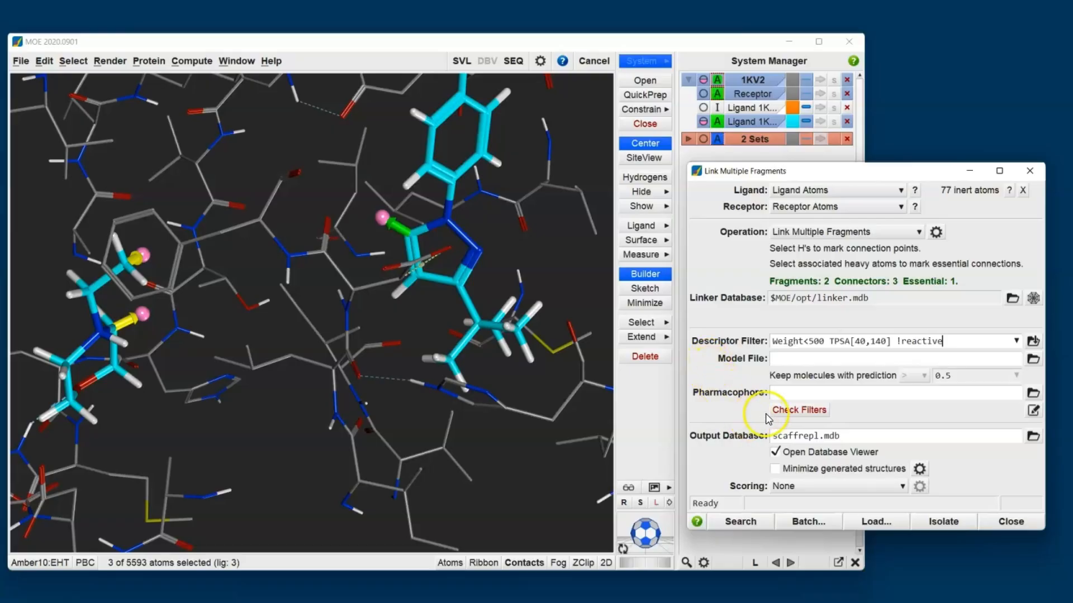
Check the ligand against the current filters and set the descriptor filter to Weight<600 TPSA[30,140] !reactive
left_click(815, 413)
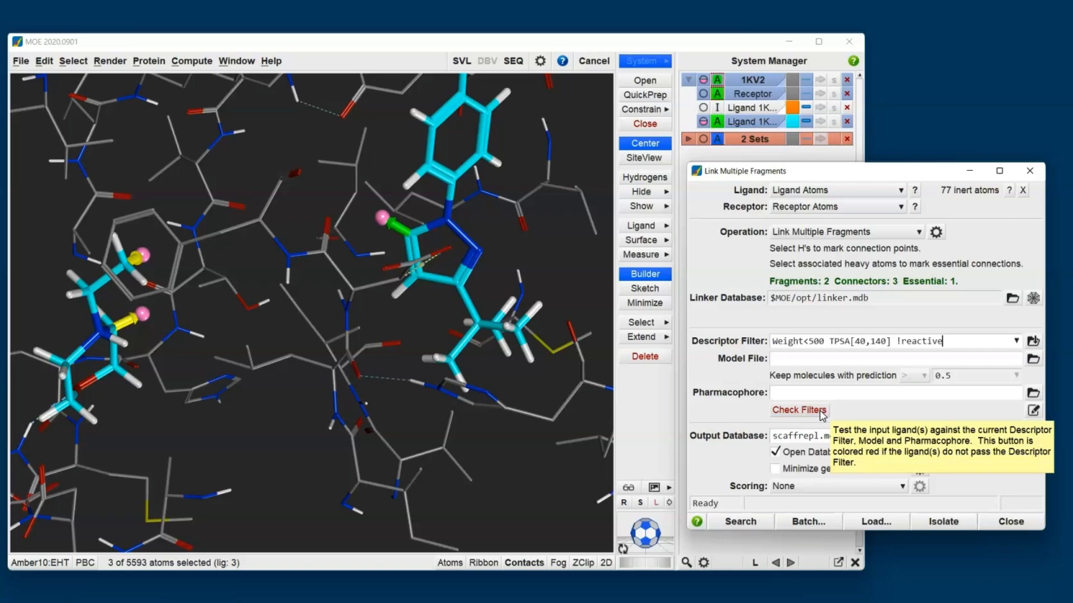
left_click(820, 412)
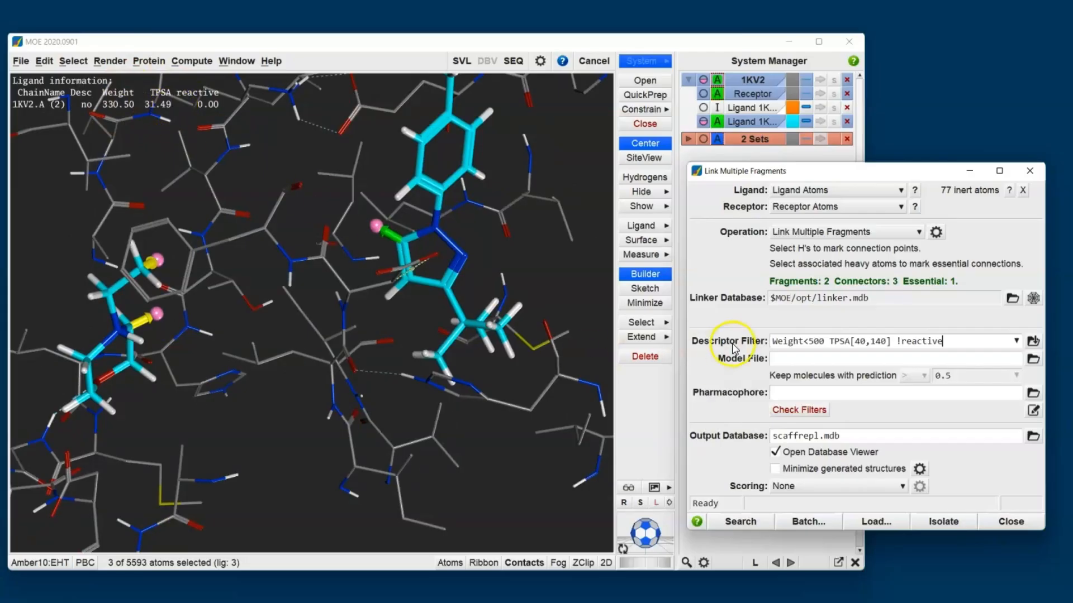
left_click(861, 343)
key("BackSpace")
type("3")
left_click(809, 342)
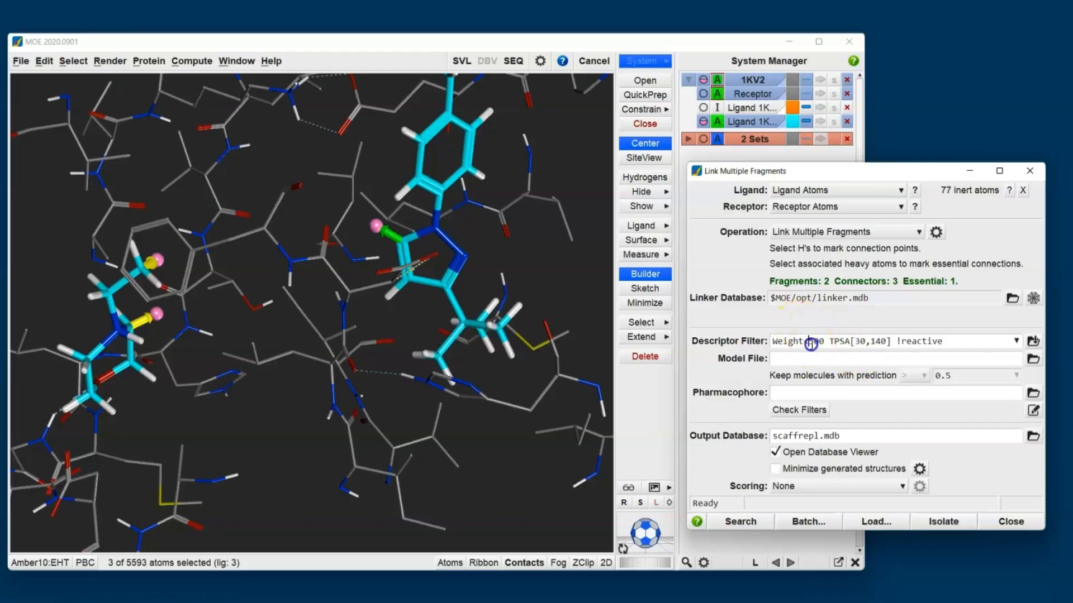
key("Delete")
type("6")
Enable minimization of the generated structures with GBVI/WSA dG scoring and start the linker search
left_click(727, 456)
left_click(775, 470)
left_click(894, 486)
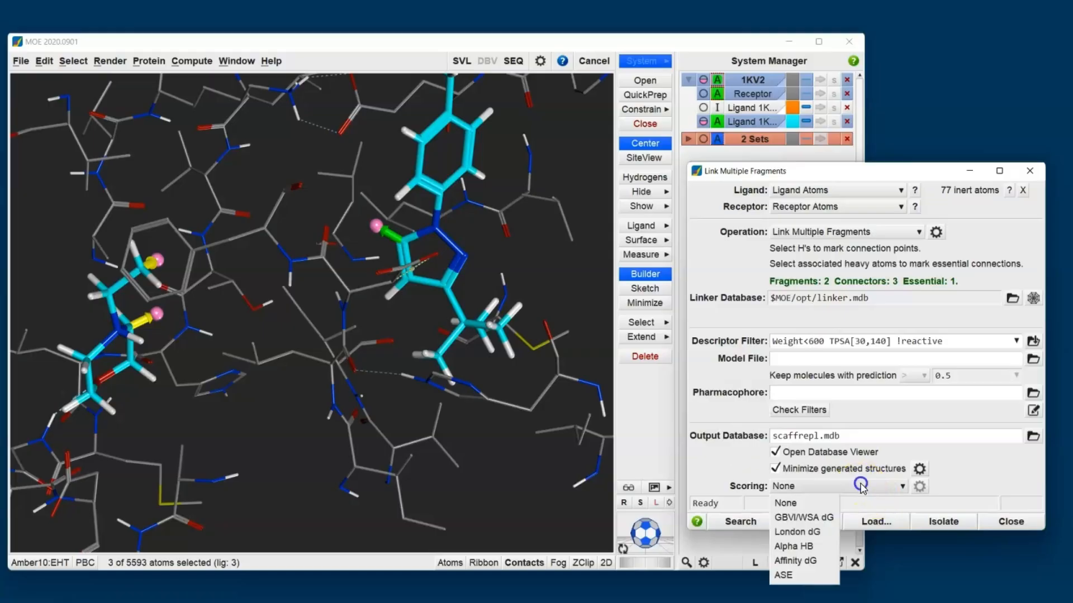
left_click(800, 519)
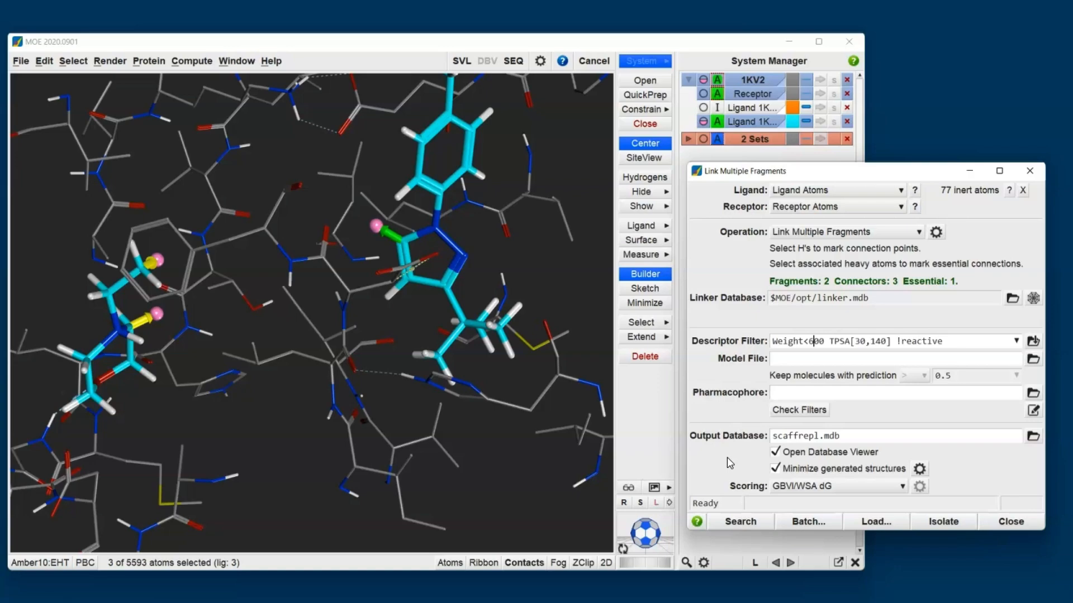
left_click(740, 521)
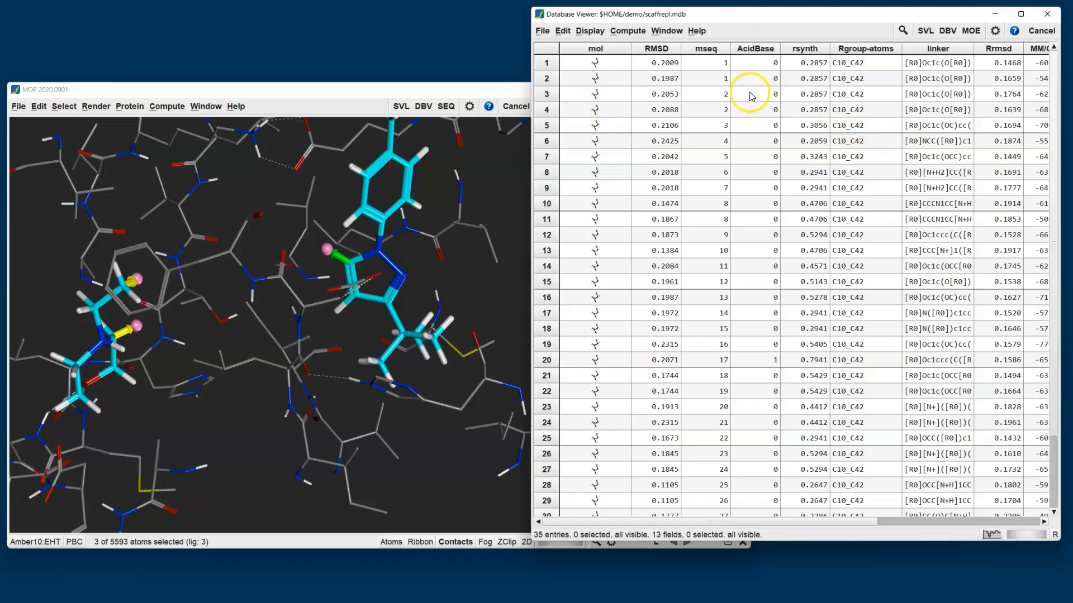
Resize the mol cells in the results database to show the molecule depictions, and rotate the structures
left_click_drag(630, 85, 854, 252)
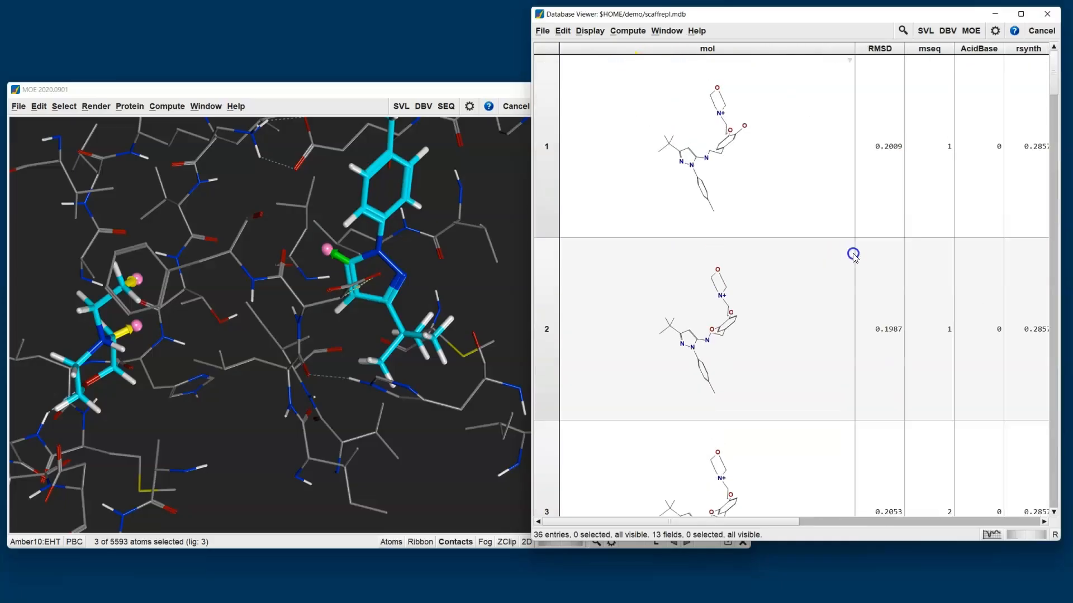
middle_click_drag(722, 181, 809, 163)
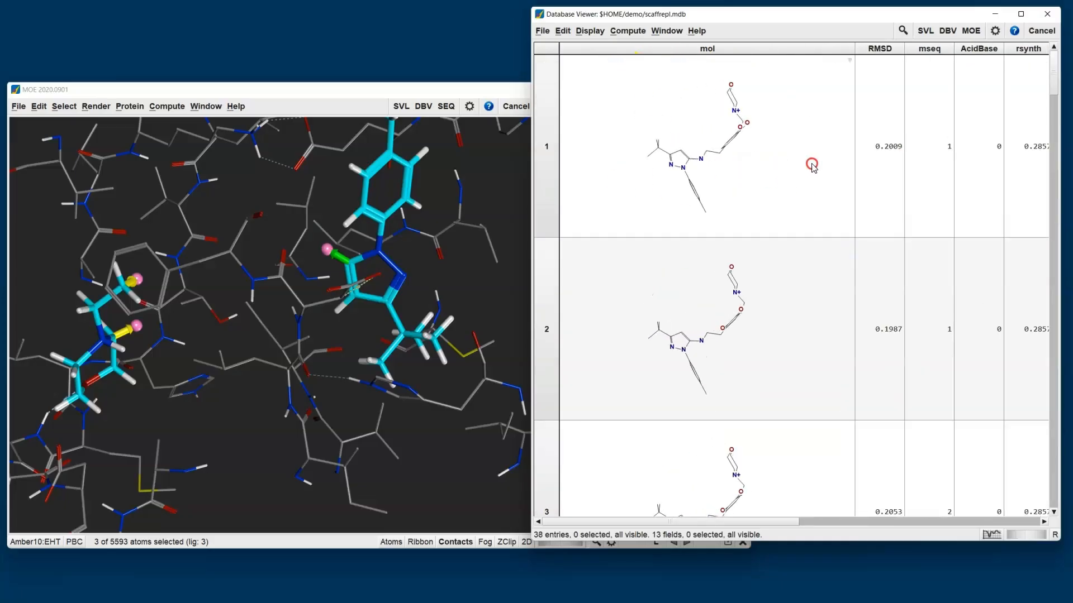
left_click_drag(805, 192, 581, 52)
left_click(620, 32)
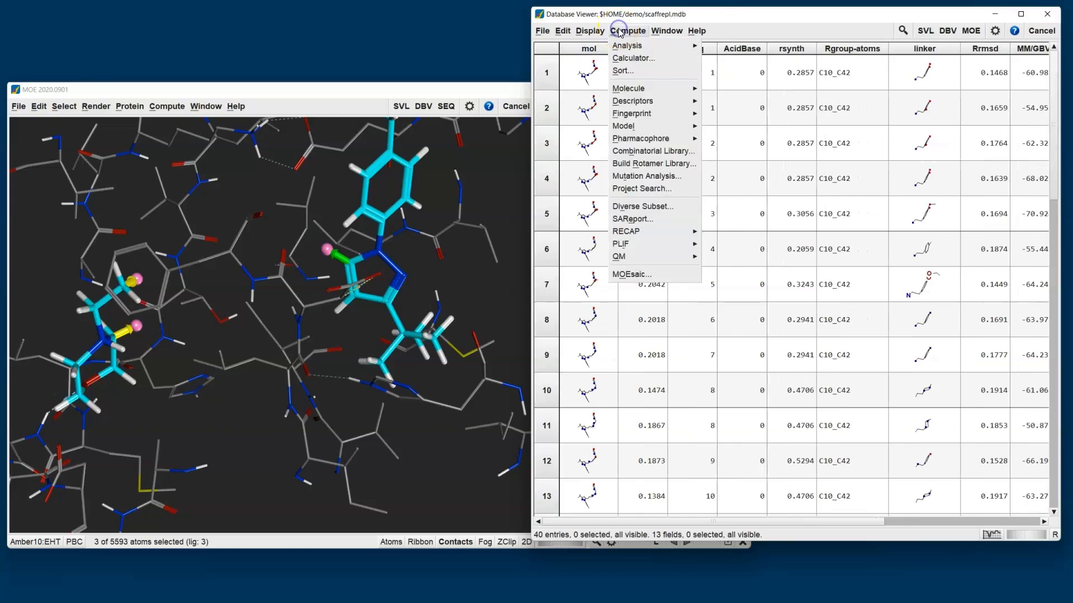
mouse_move(662, 129)
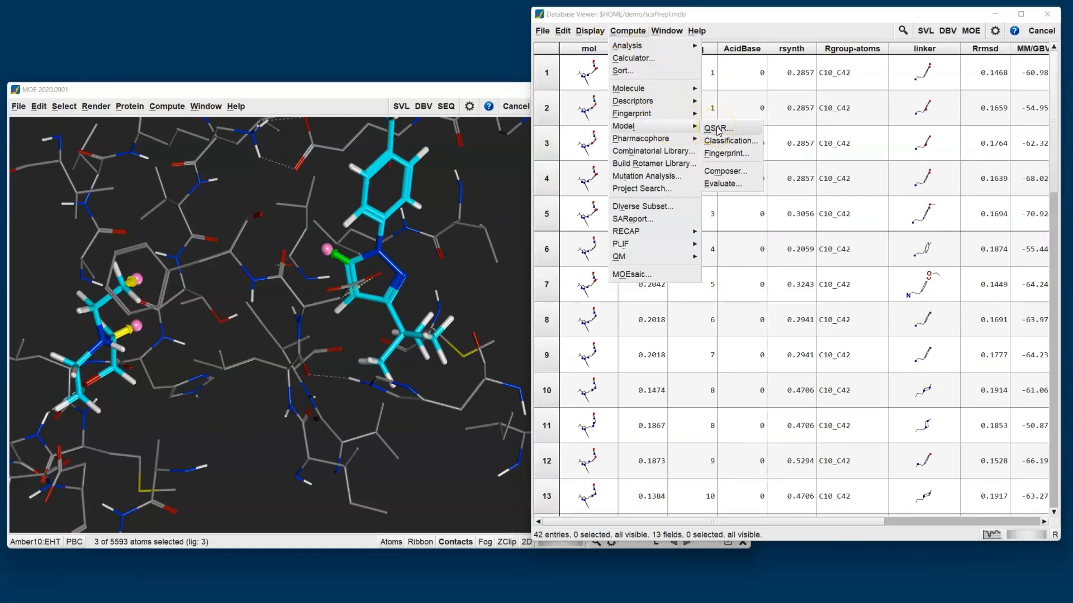
left_click(734, 16)
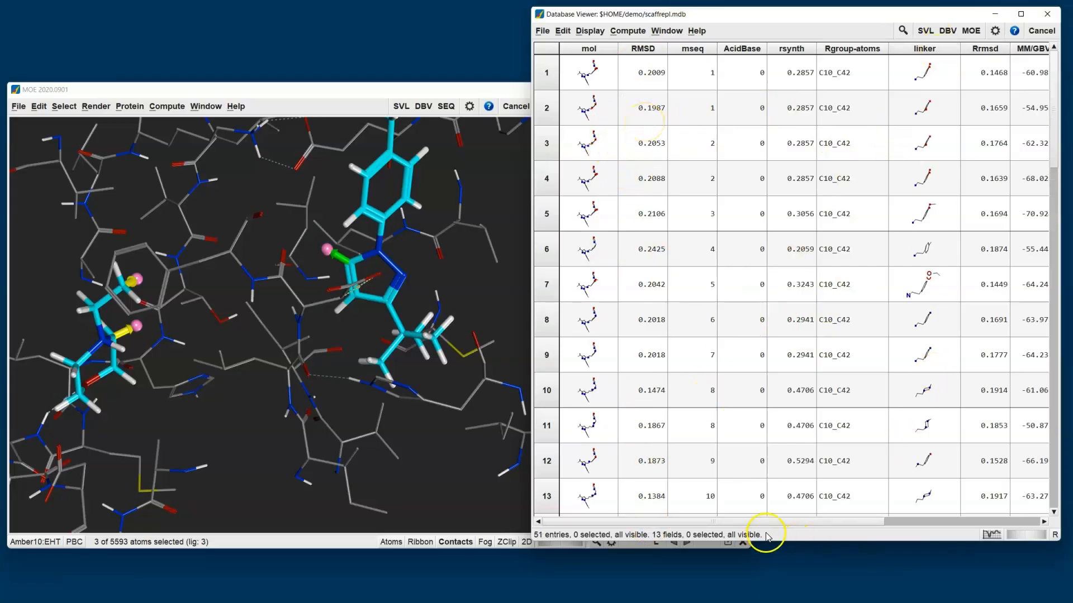
Look across the score columns of the generated structures and stop the running linker search
left_click_drag(783, 522, 729, 528)
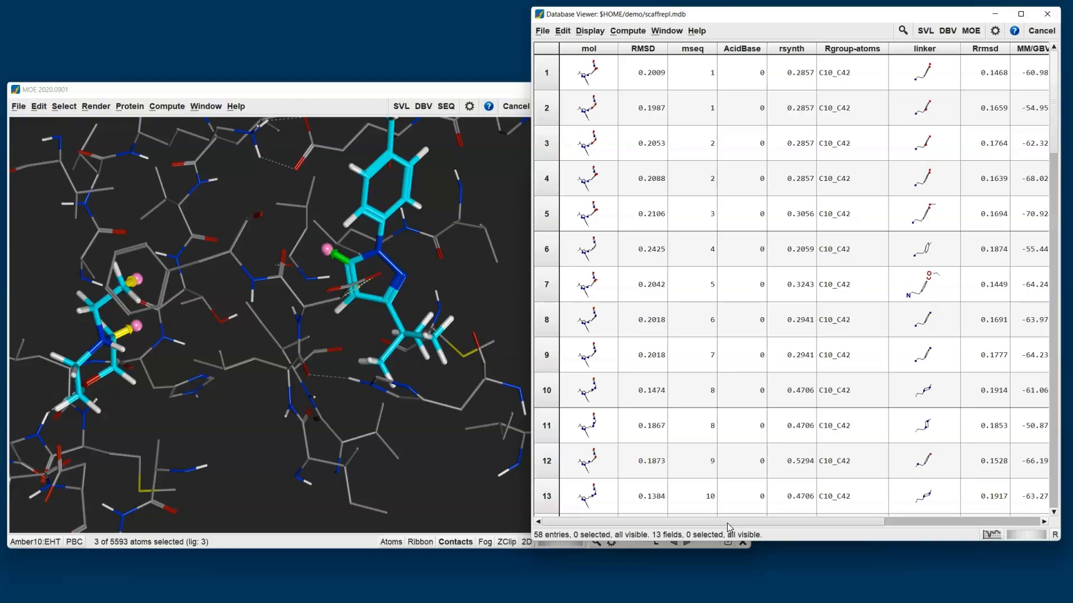
left_click_drag(729, 528, 854, 518)
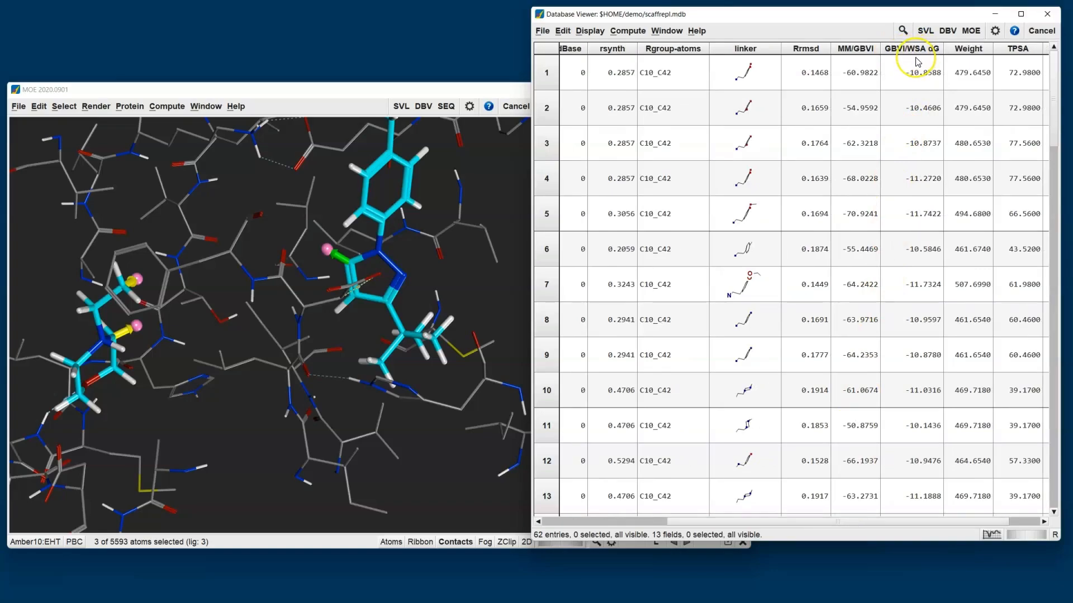
key("alt+Tab")
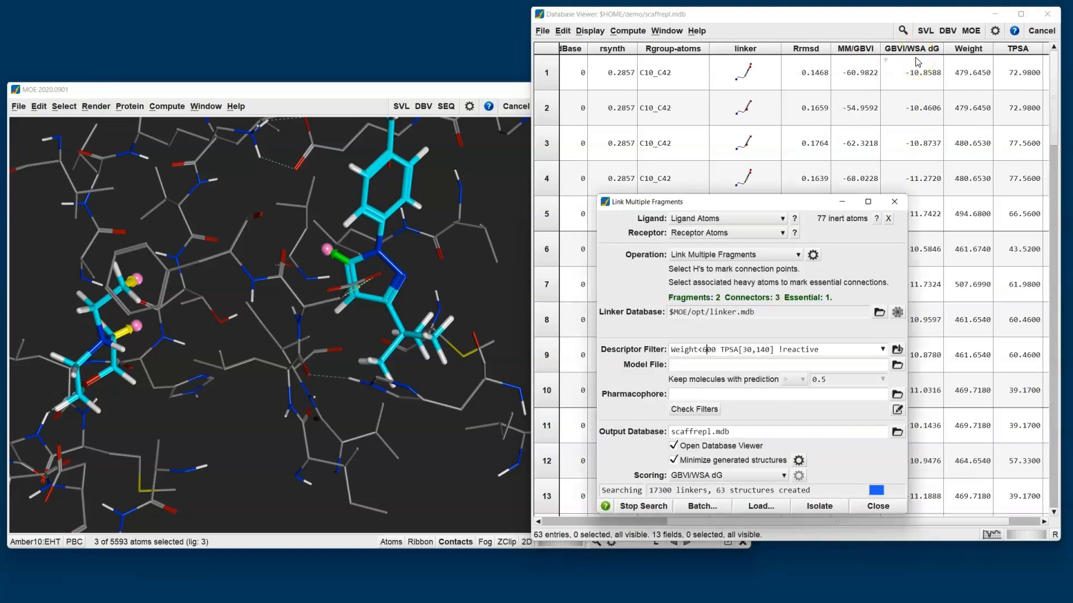
left_click(564, 503)
left_click(655, 506)
left_click_drag(794, 203, 849, 275)
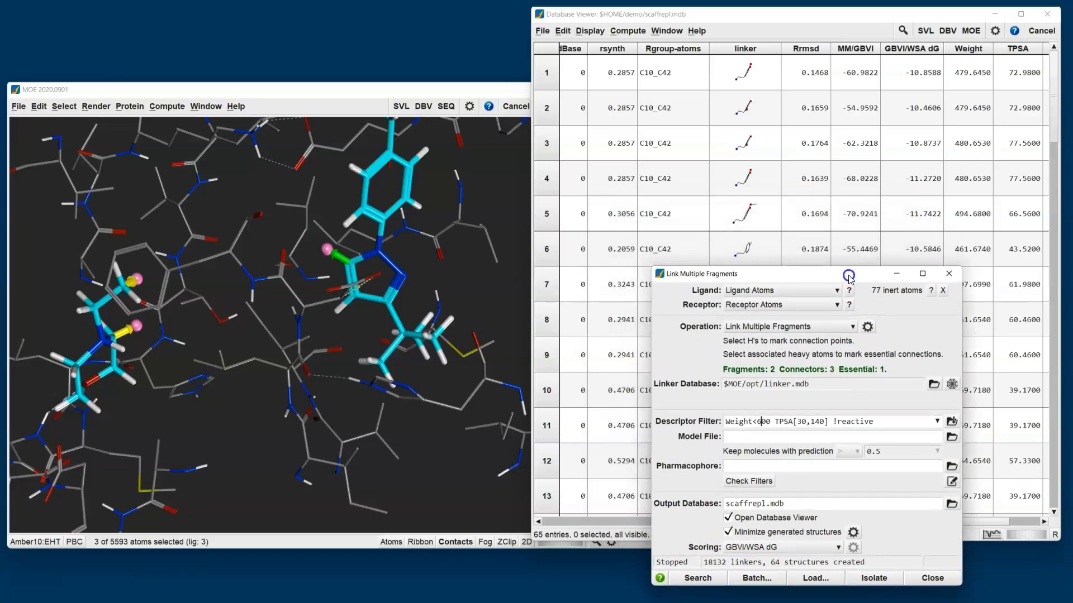
left_click(748, 21)
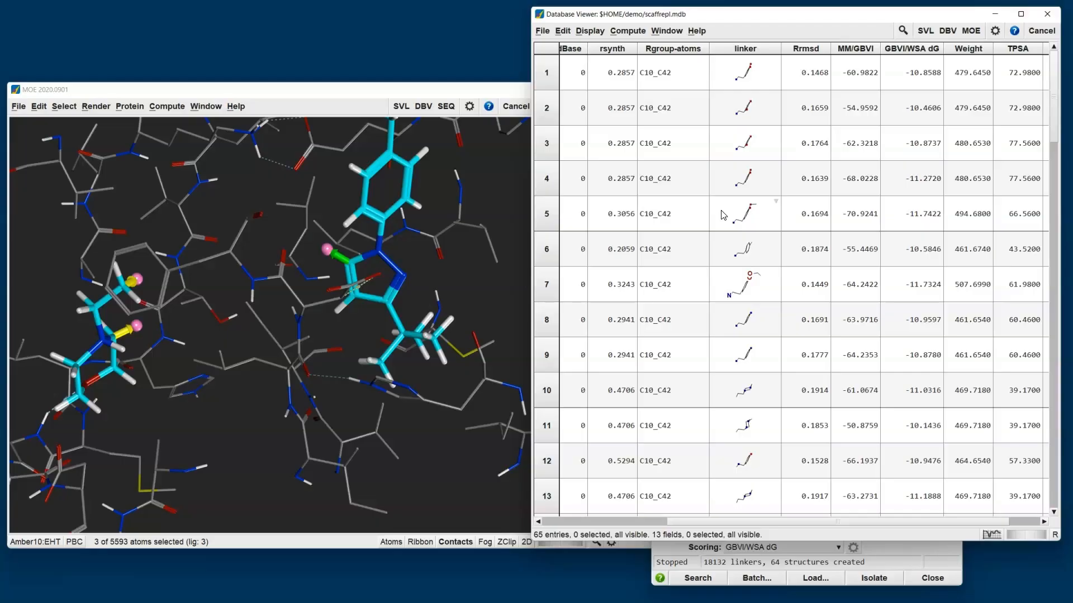
Sort all entries of scaffrepl.mdb in ascending order by the GBVI/WSA dG field
left_click(760, 190)
right_click(900, 54)
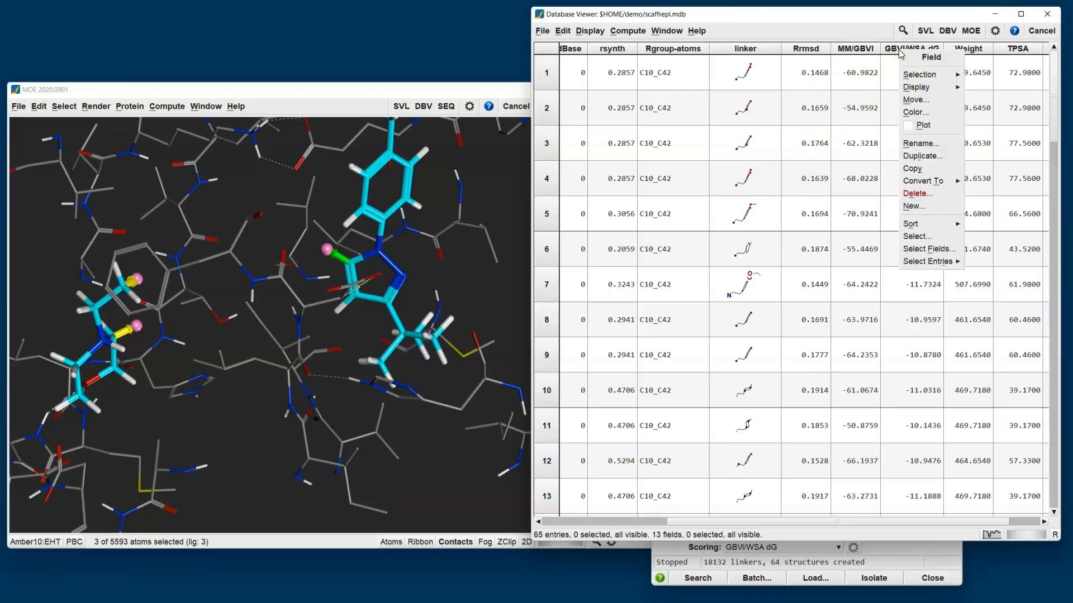
left_click(926, 225)
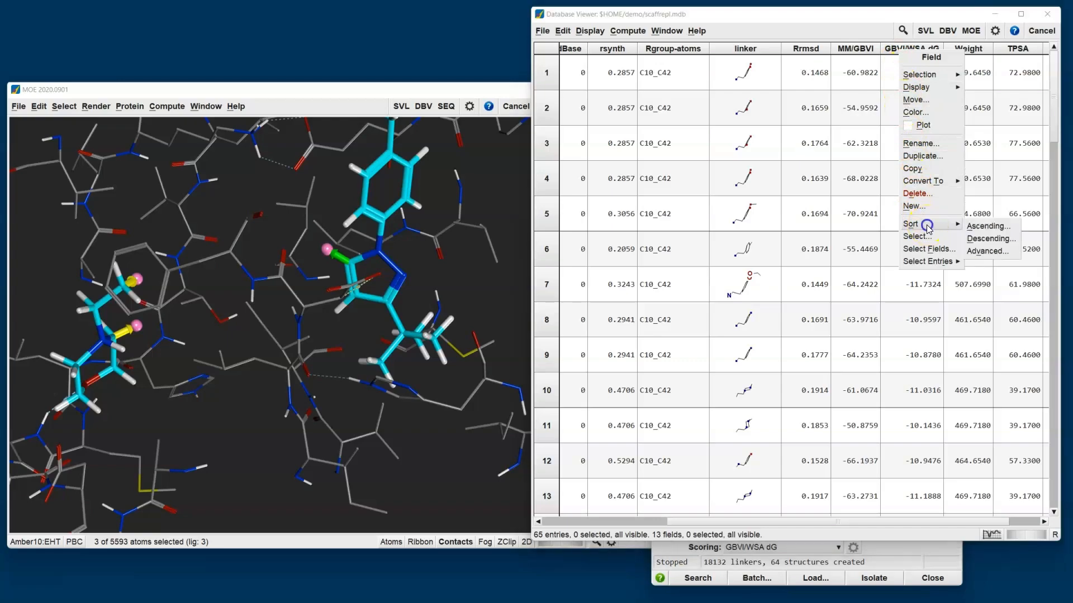
left_click(973, 226)
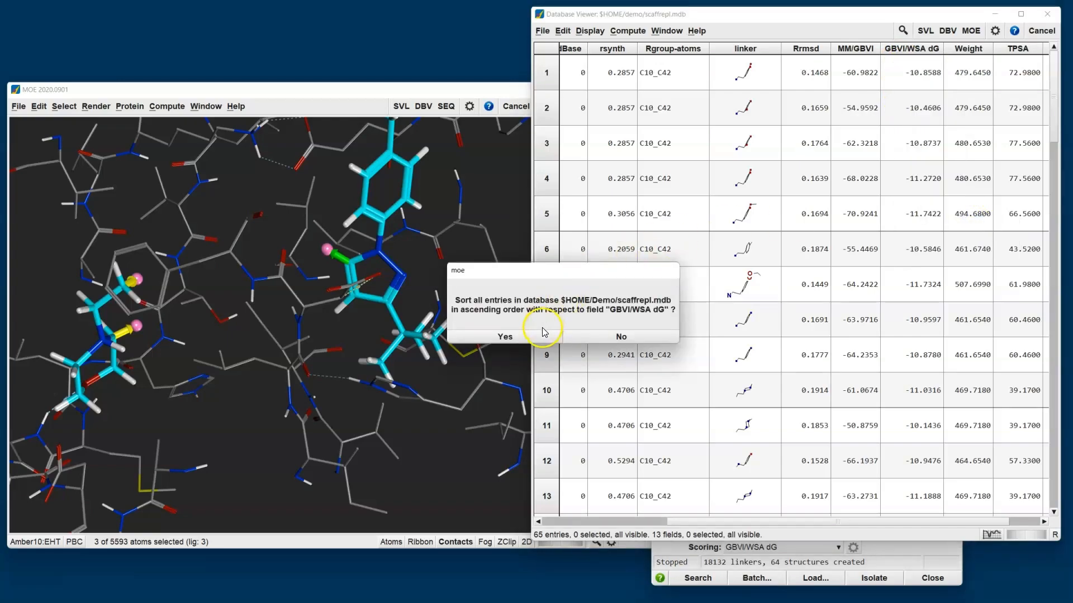
left_click(545, 332)
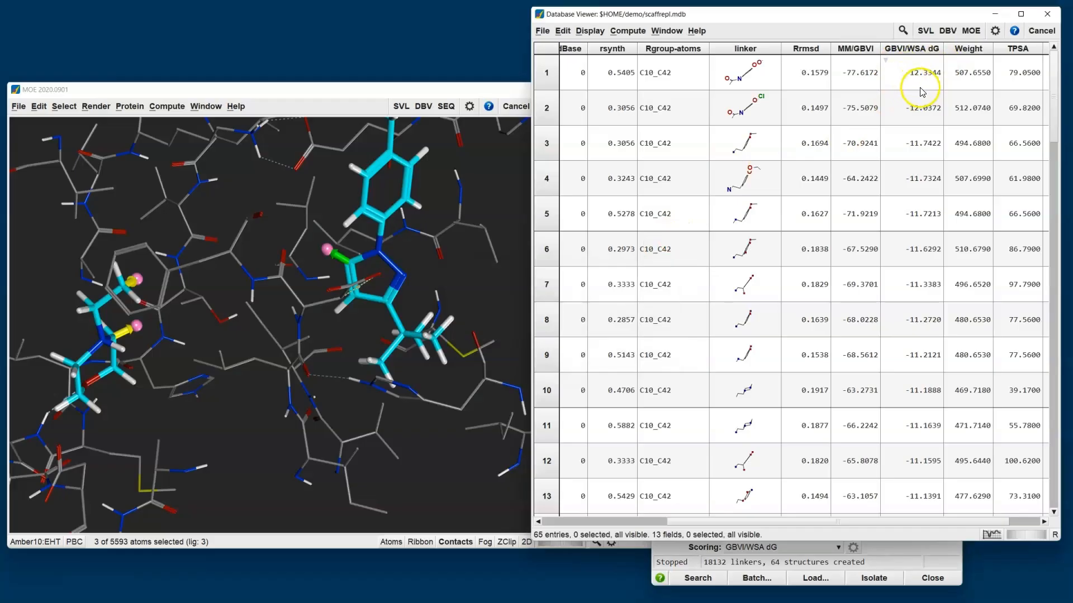
Examine the GBVI/WSA dG scores from the best to the worst entries in the sorted database
scroll(921, 168, "down", 5)
scroll(911, 167, "up", 4)
scroll(901, 102, "up", 1)
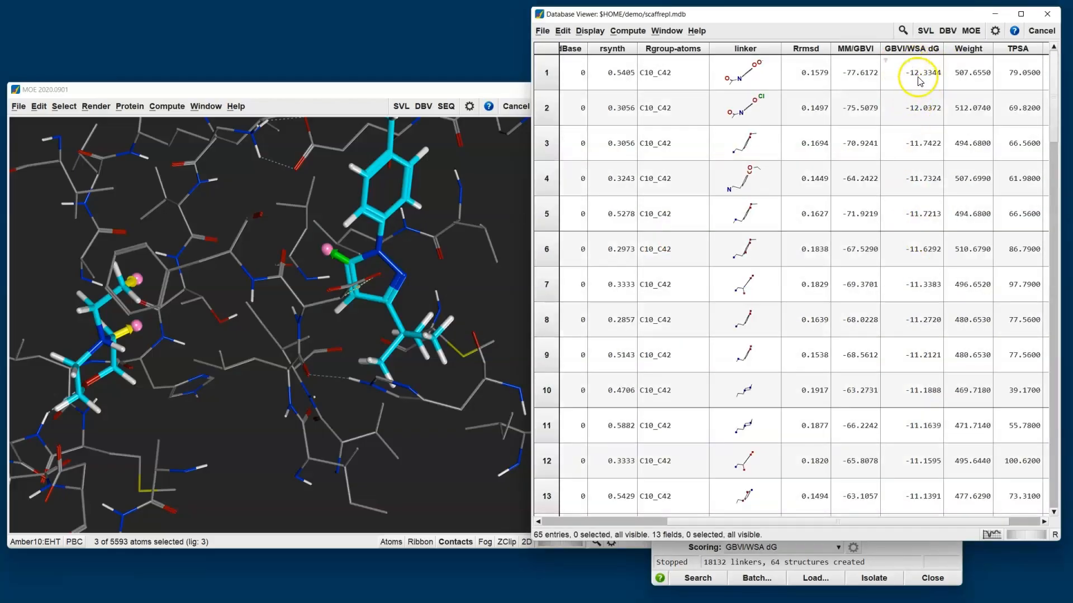
scroll(916, 111, "down", 5)
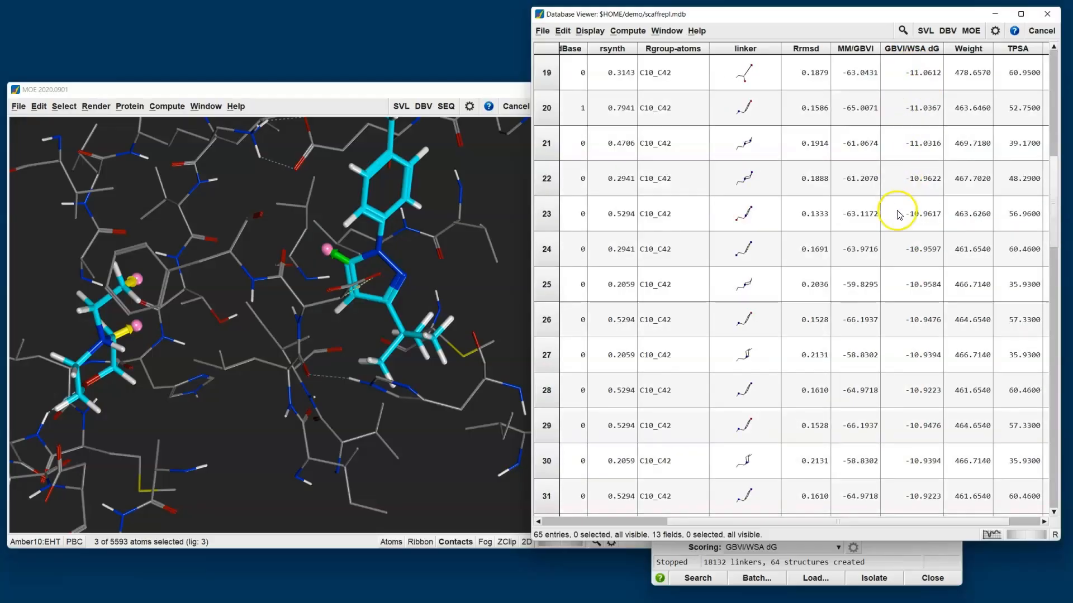
scroll(897, 168, "down", 3)
scroll(906, 252, "down", 5)
scroll(917, 299, "down", 5)
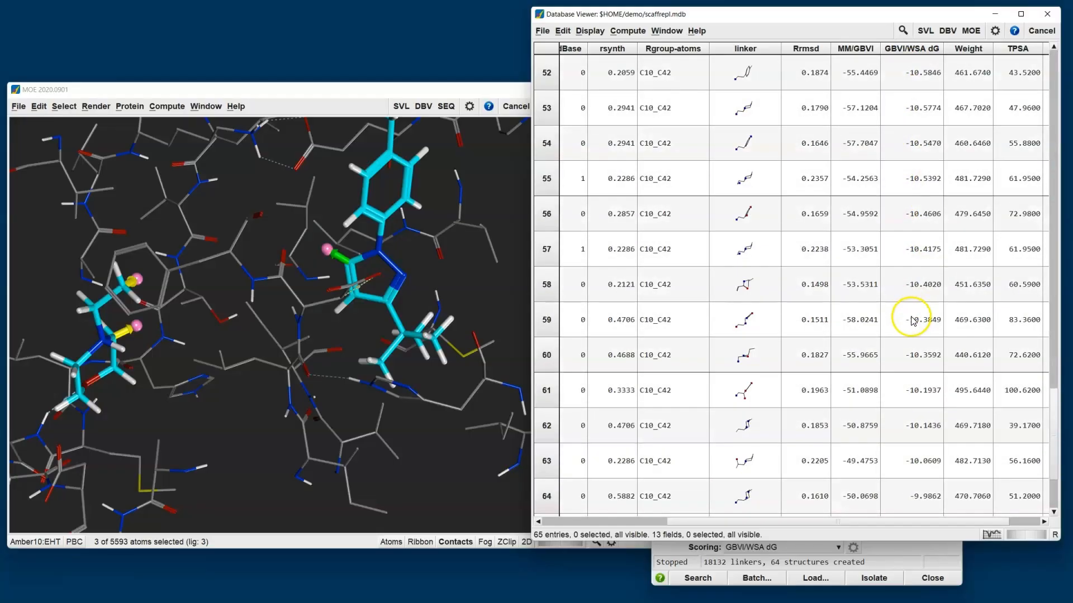
scroll(929, 395, "up", 18)
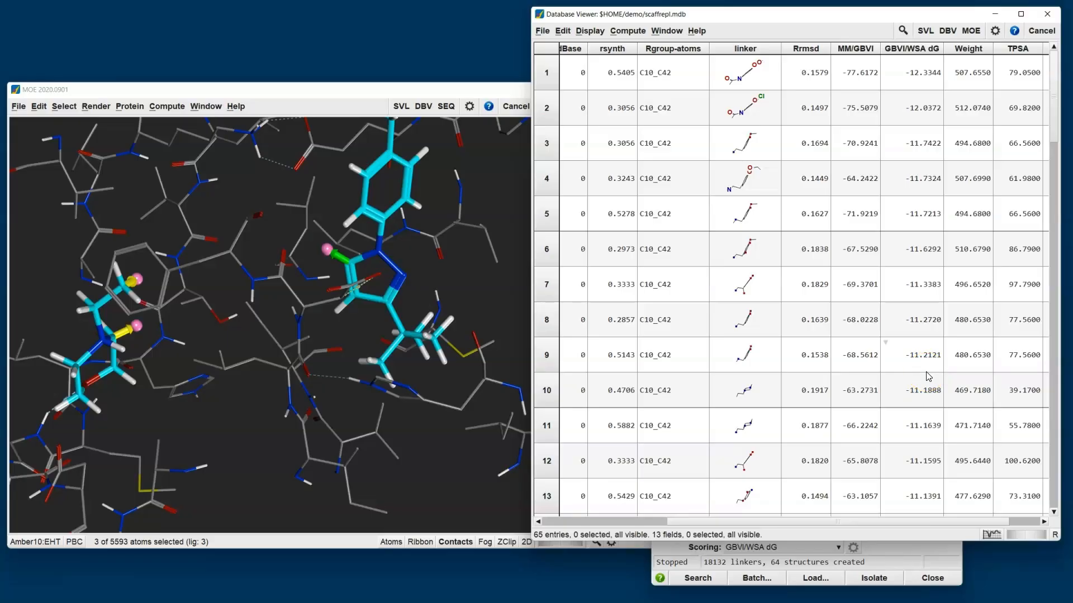
Open the database browser on the sorted results and move it clear of the 3D view
left_click(542, 32)
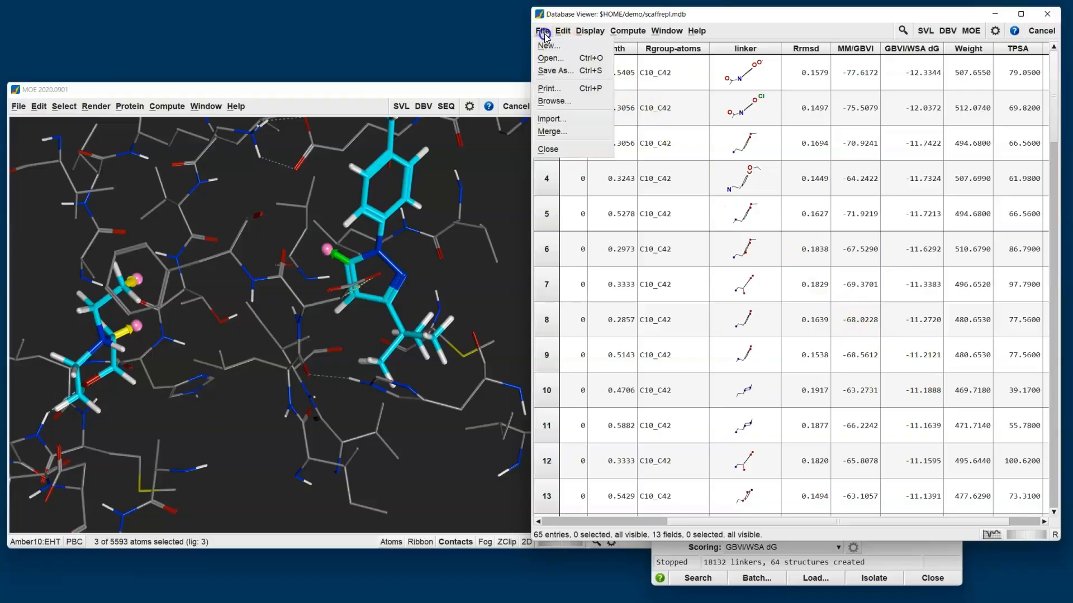
left_click(555, 103)
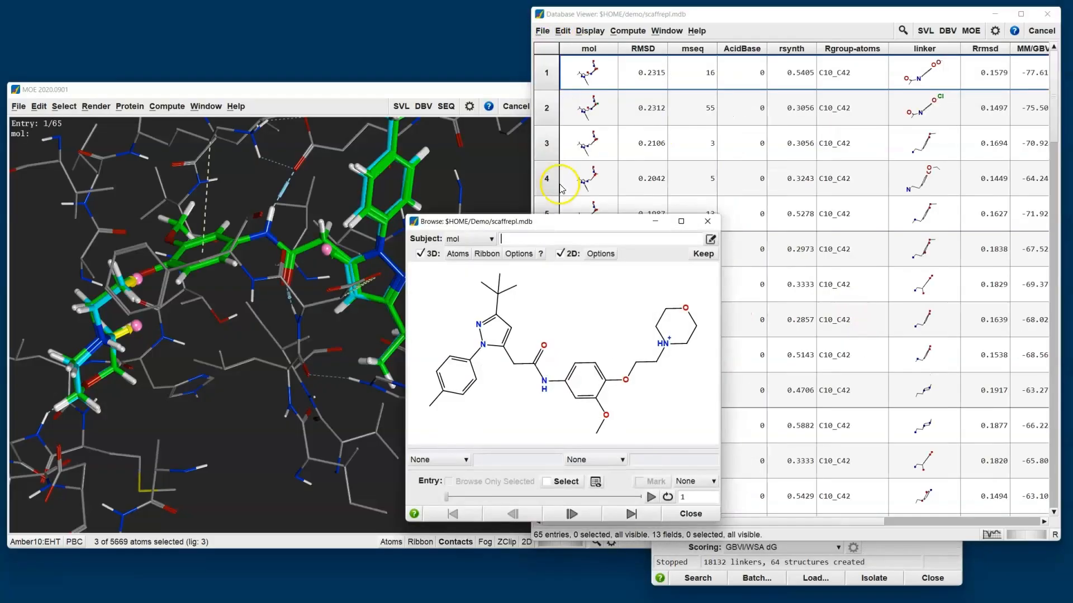
left_click_drag(574, 226, 713, 220)
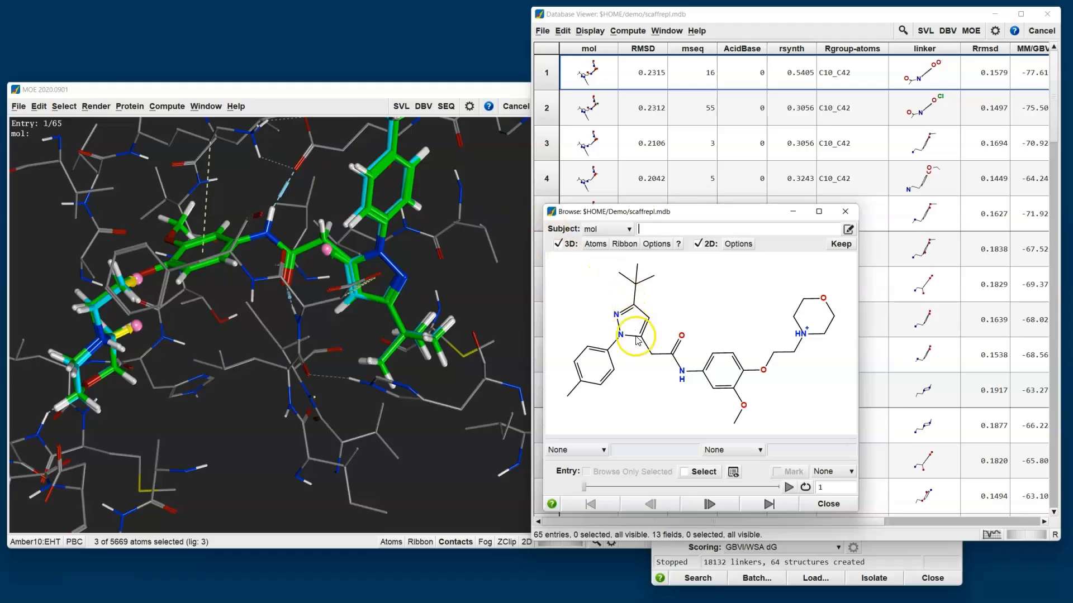
Show the GBVI/WSA dG score of the browsed entry in the database browser's first extra field
left_click(601, 450)
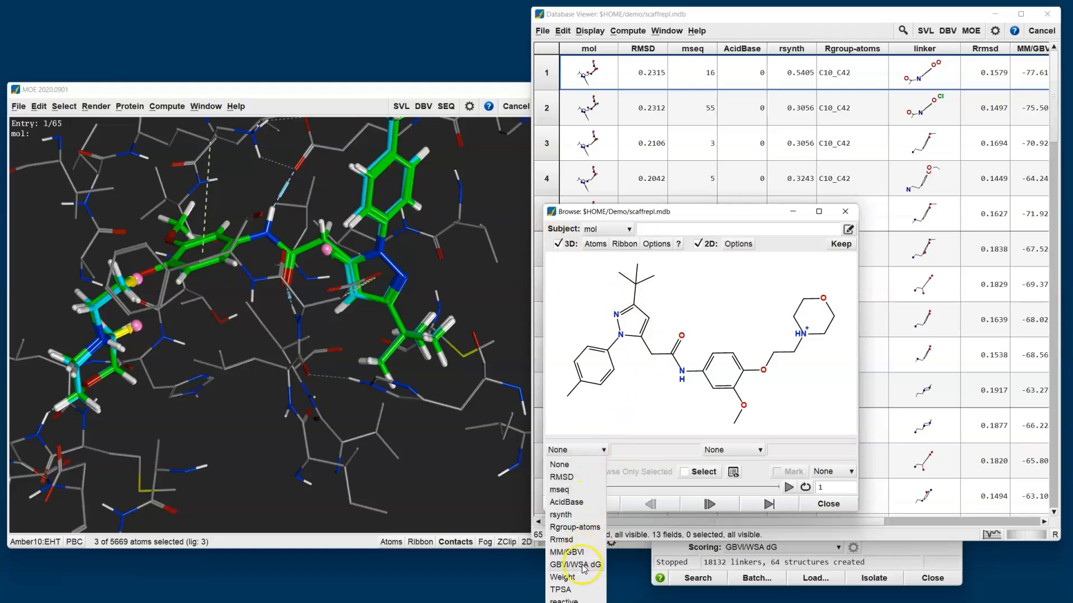
left_click(584, 567)
left_click(595, 452)
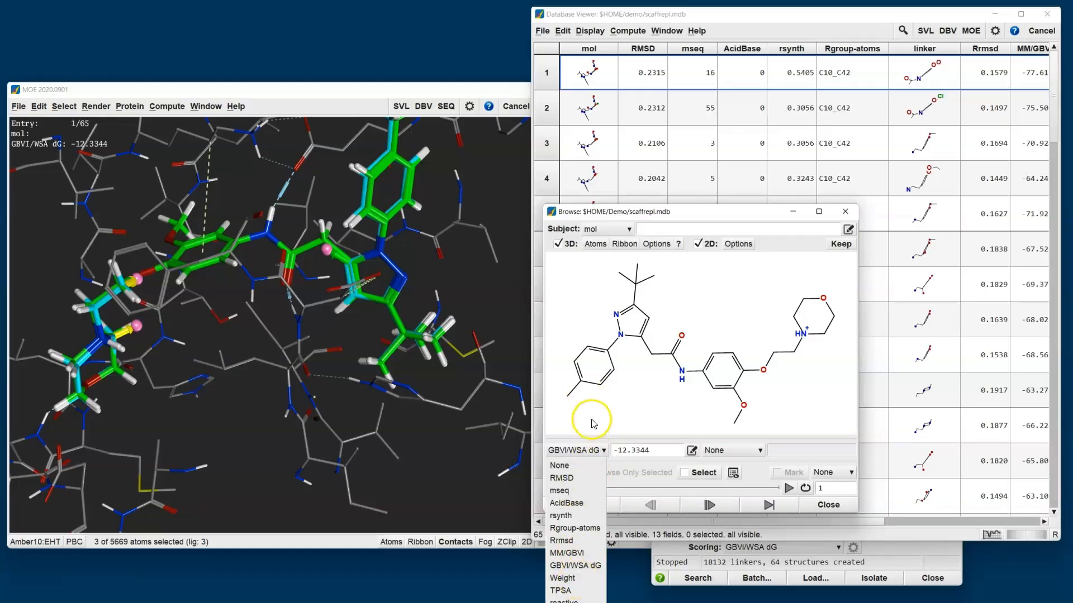
left_click(579, 455)
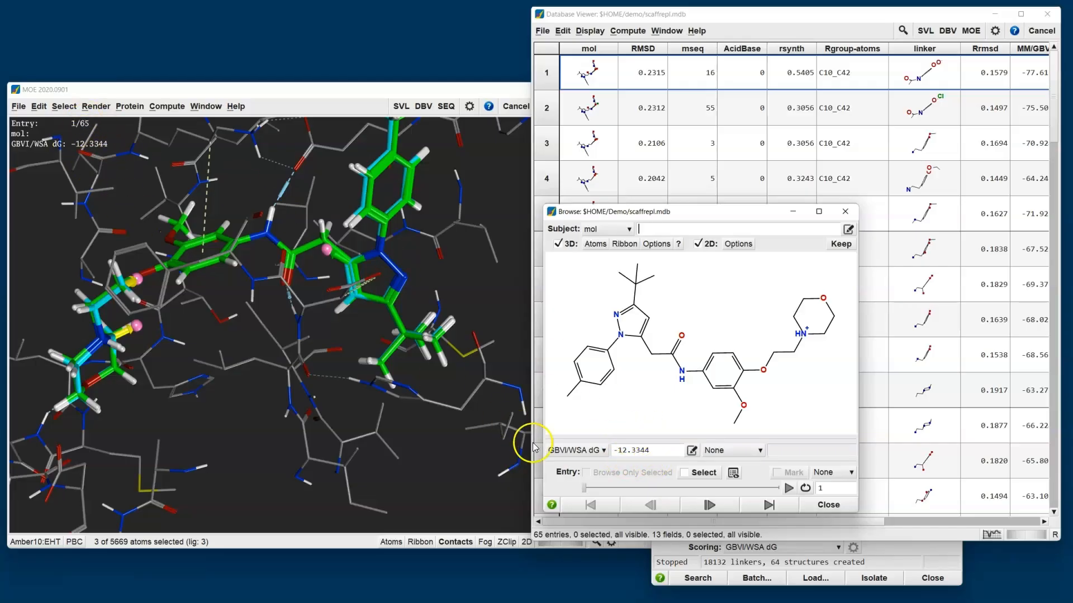
Advance through the second and third ranked structures, and start automatic playback of the remaining entries
left_click(711, 506)
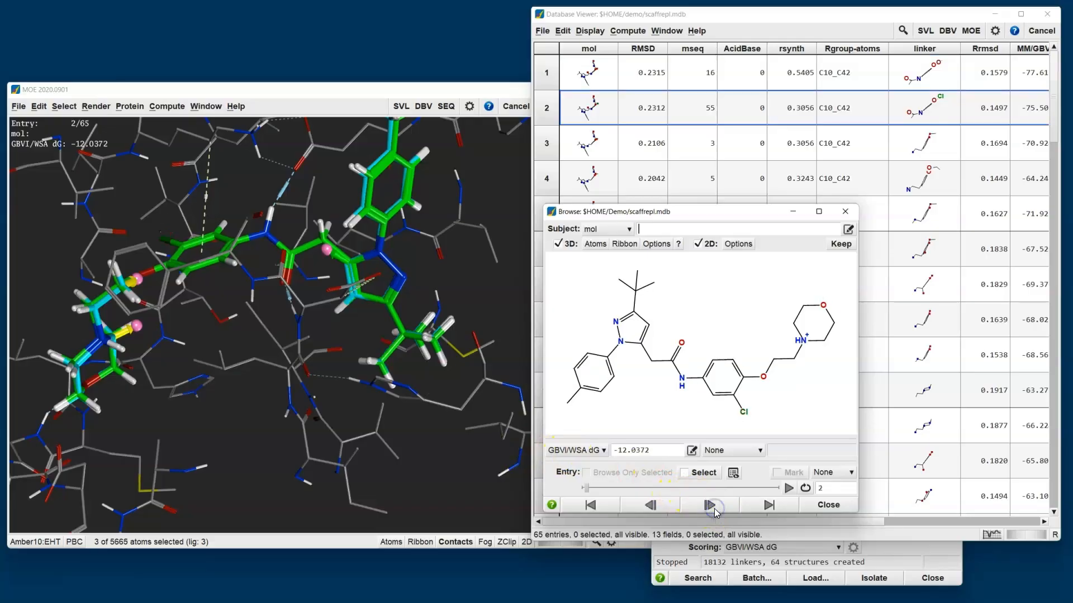
left_click(711, 507)
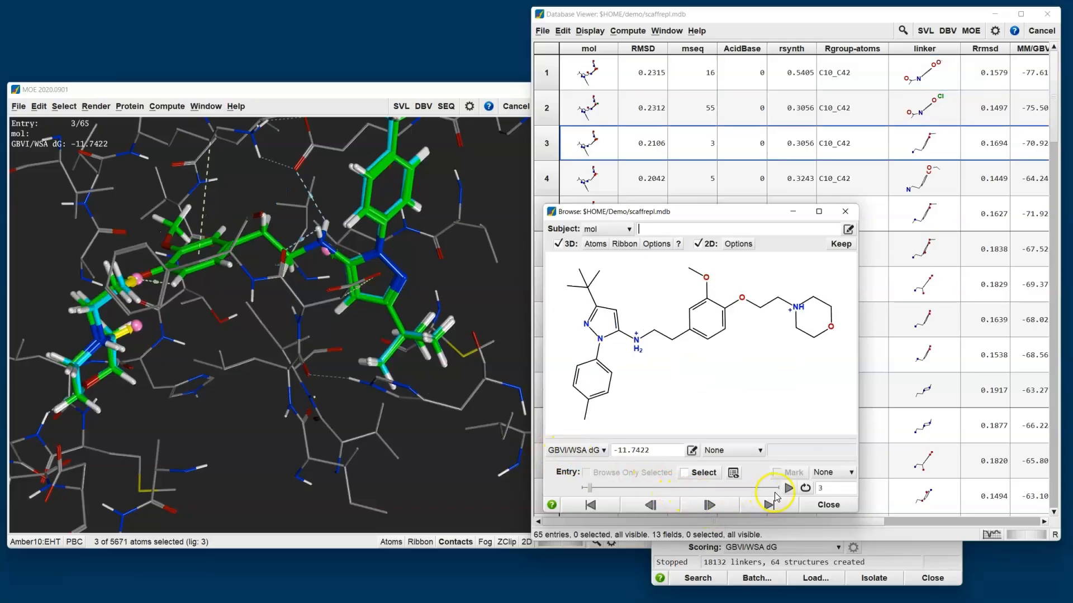
left_click(787, 488)
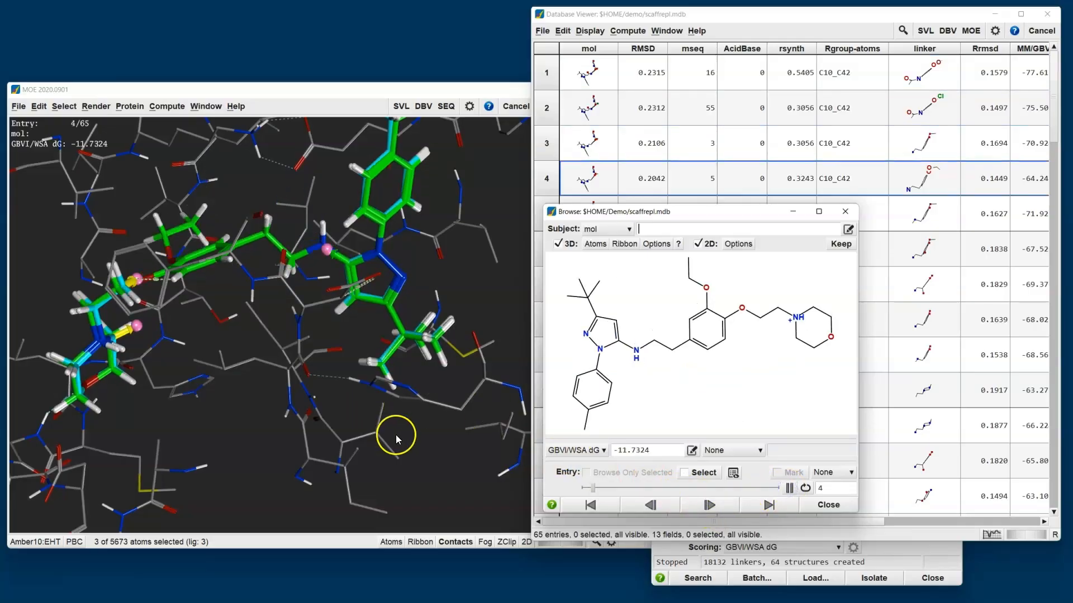
Bring the Link Multiple Fragments window to the front and place it over the 3D view
left_click(901, 556)
left_click_drag(870, 278, 331, 150)
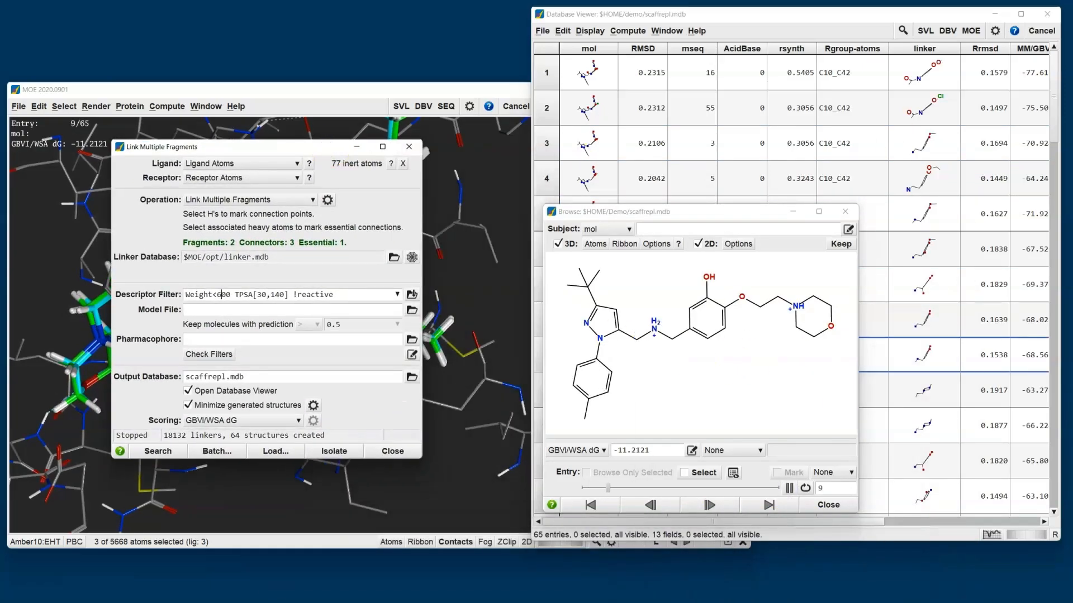